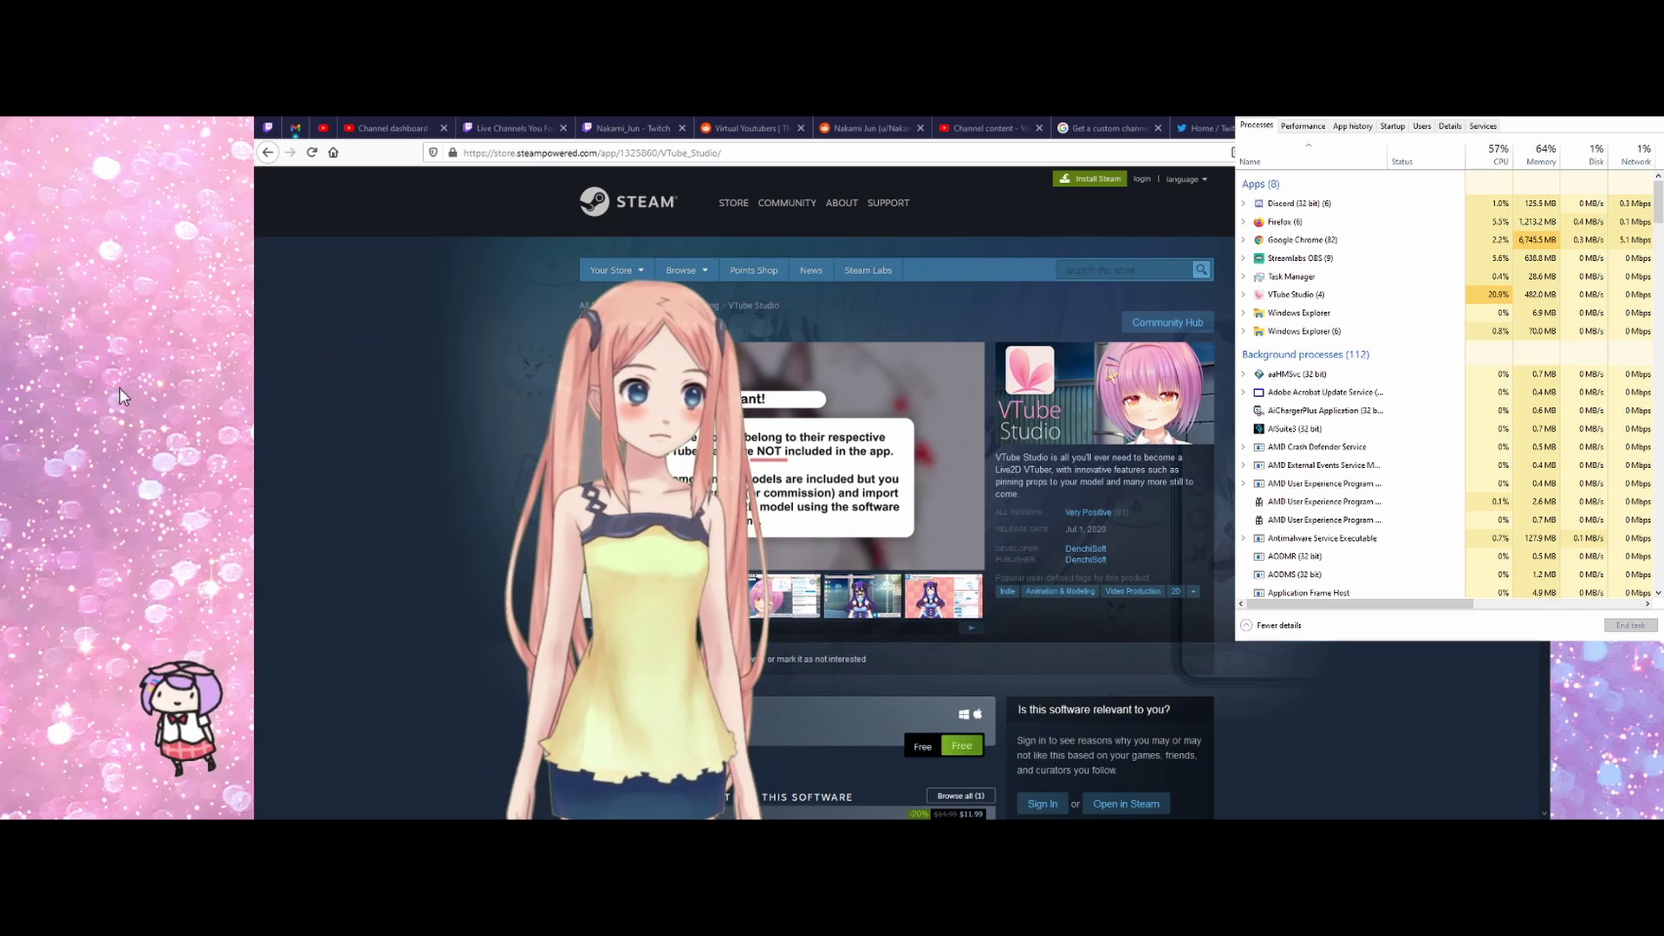
Bring up the main menu, view the available models, and check the screenshot/selfie settings without changing them
double_click(339, 379)
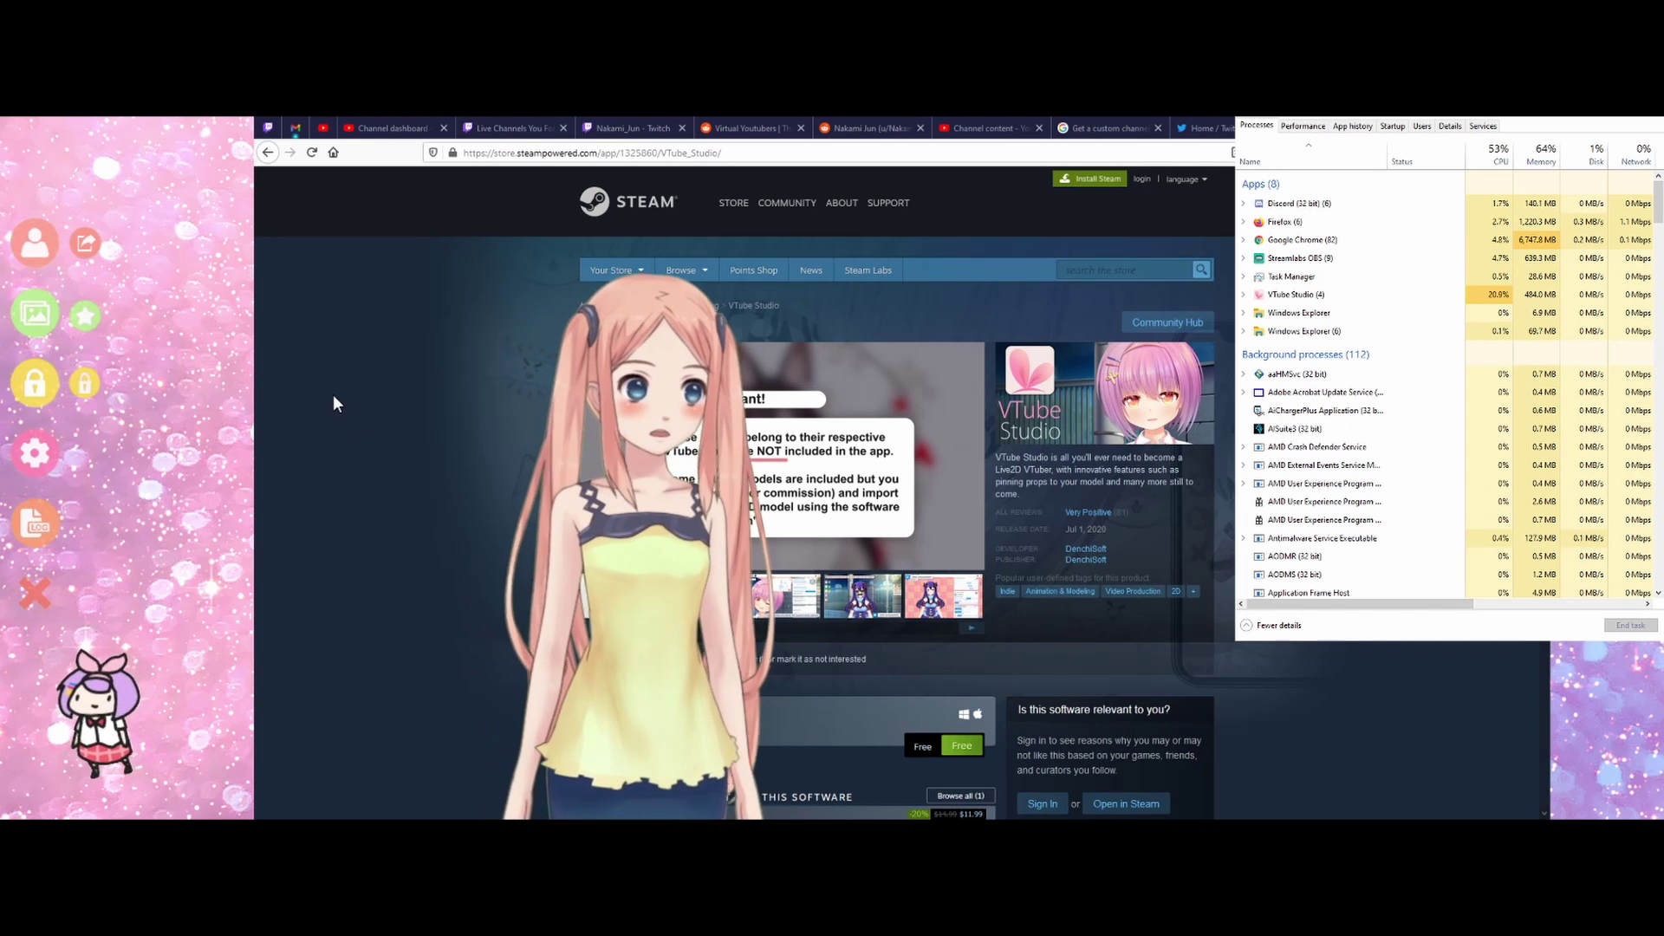
left_click(33, 243)
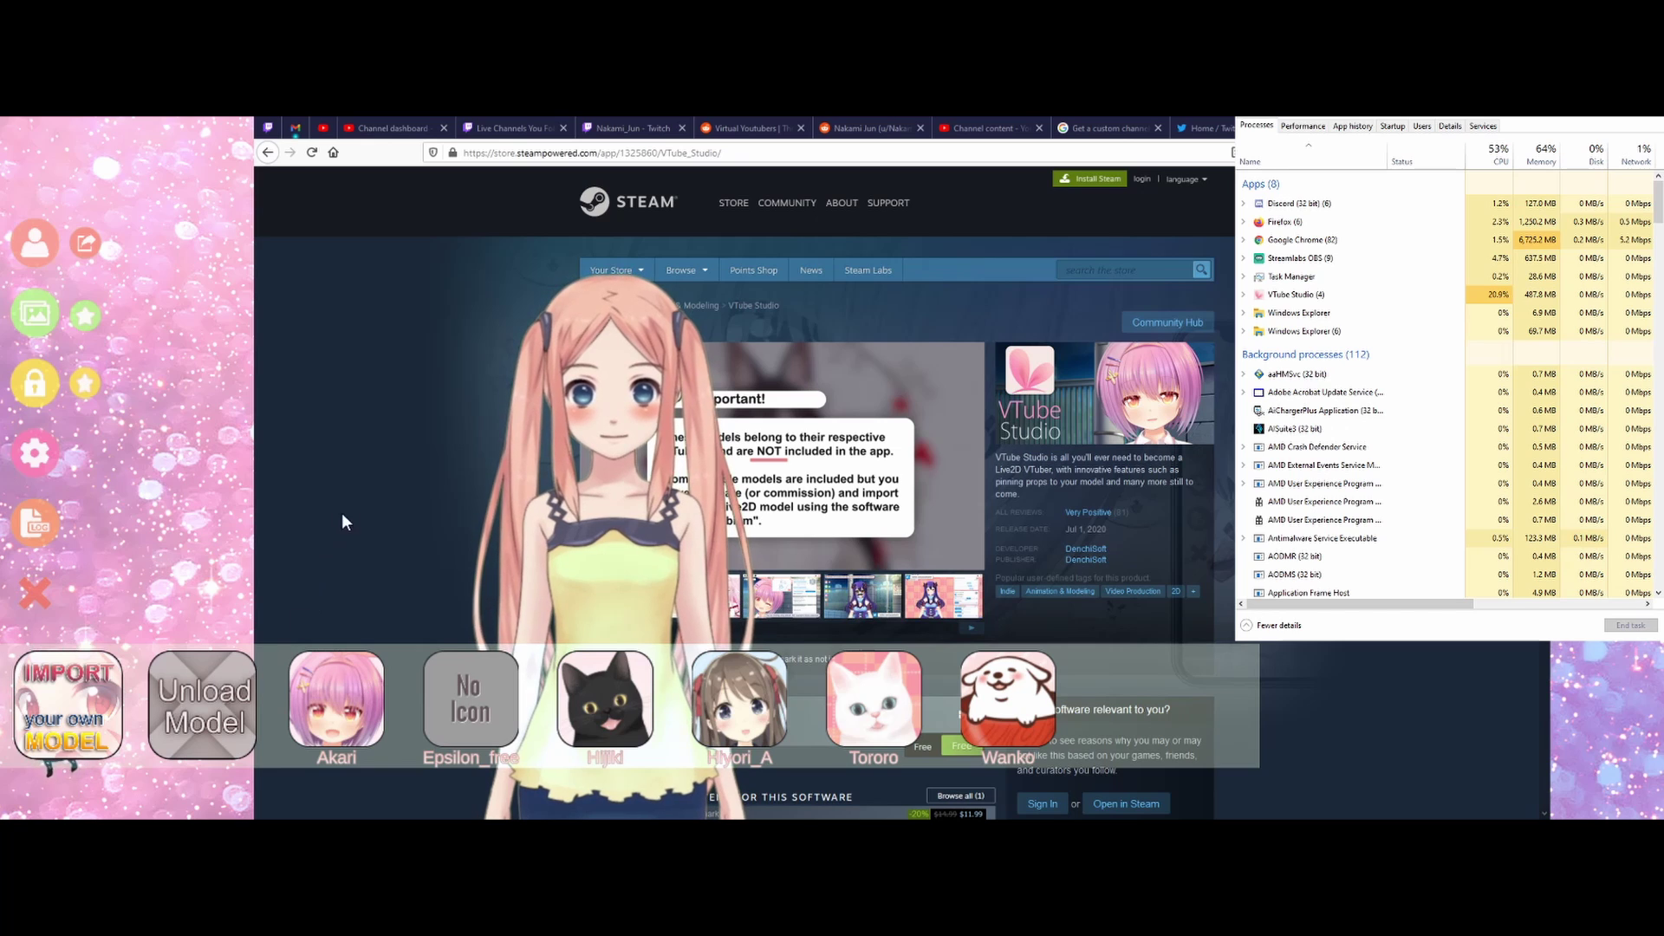
left_click(36, 249)
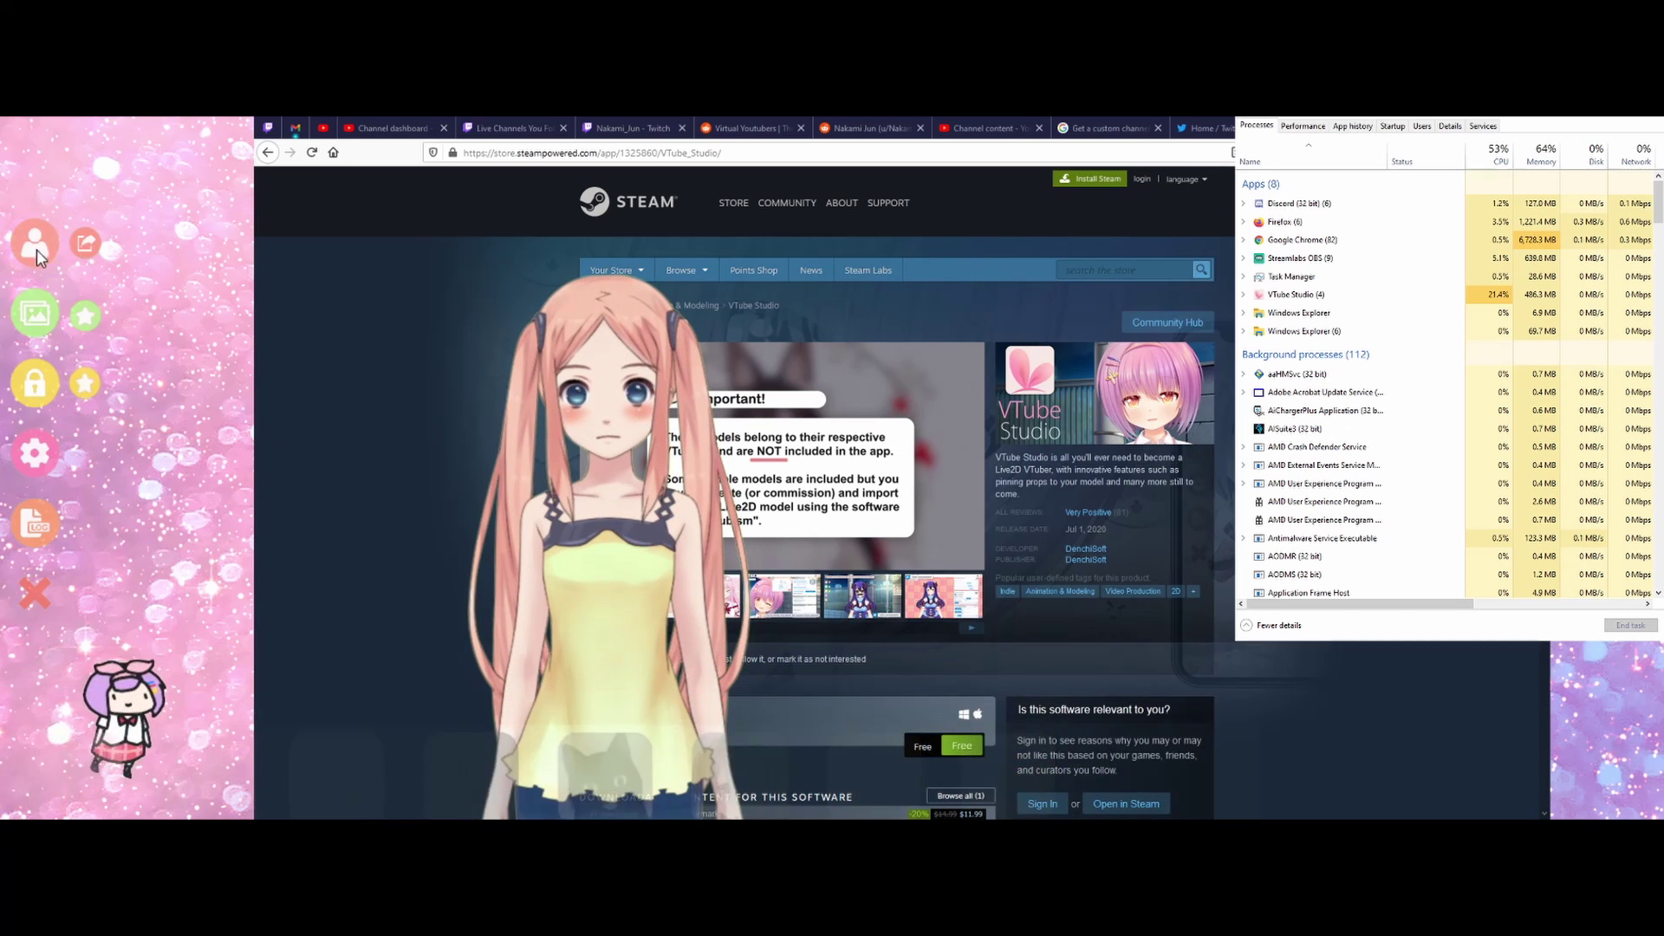
left_click(87, 245)
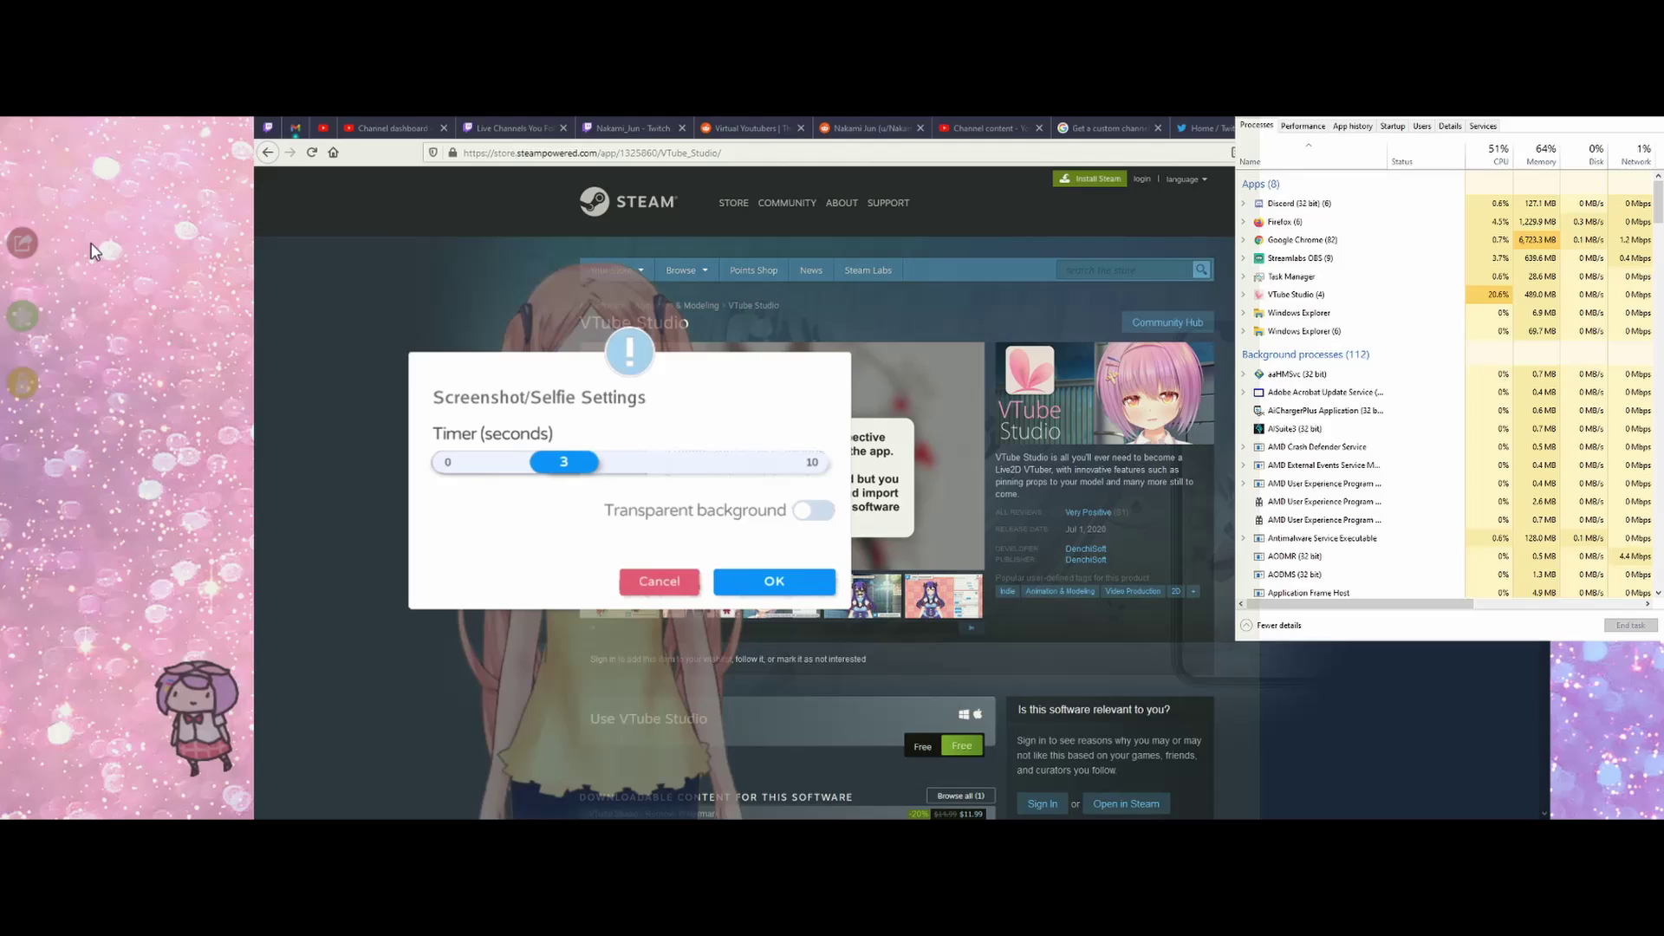
left_click(656, 582)
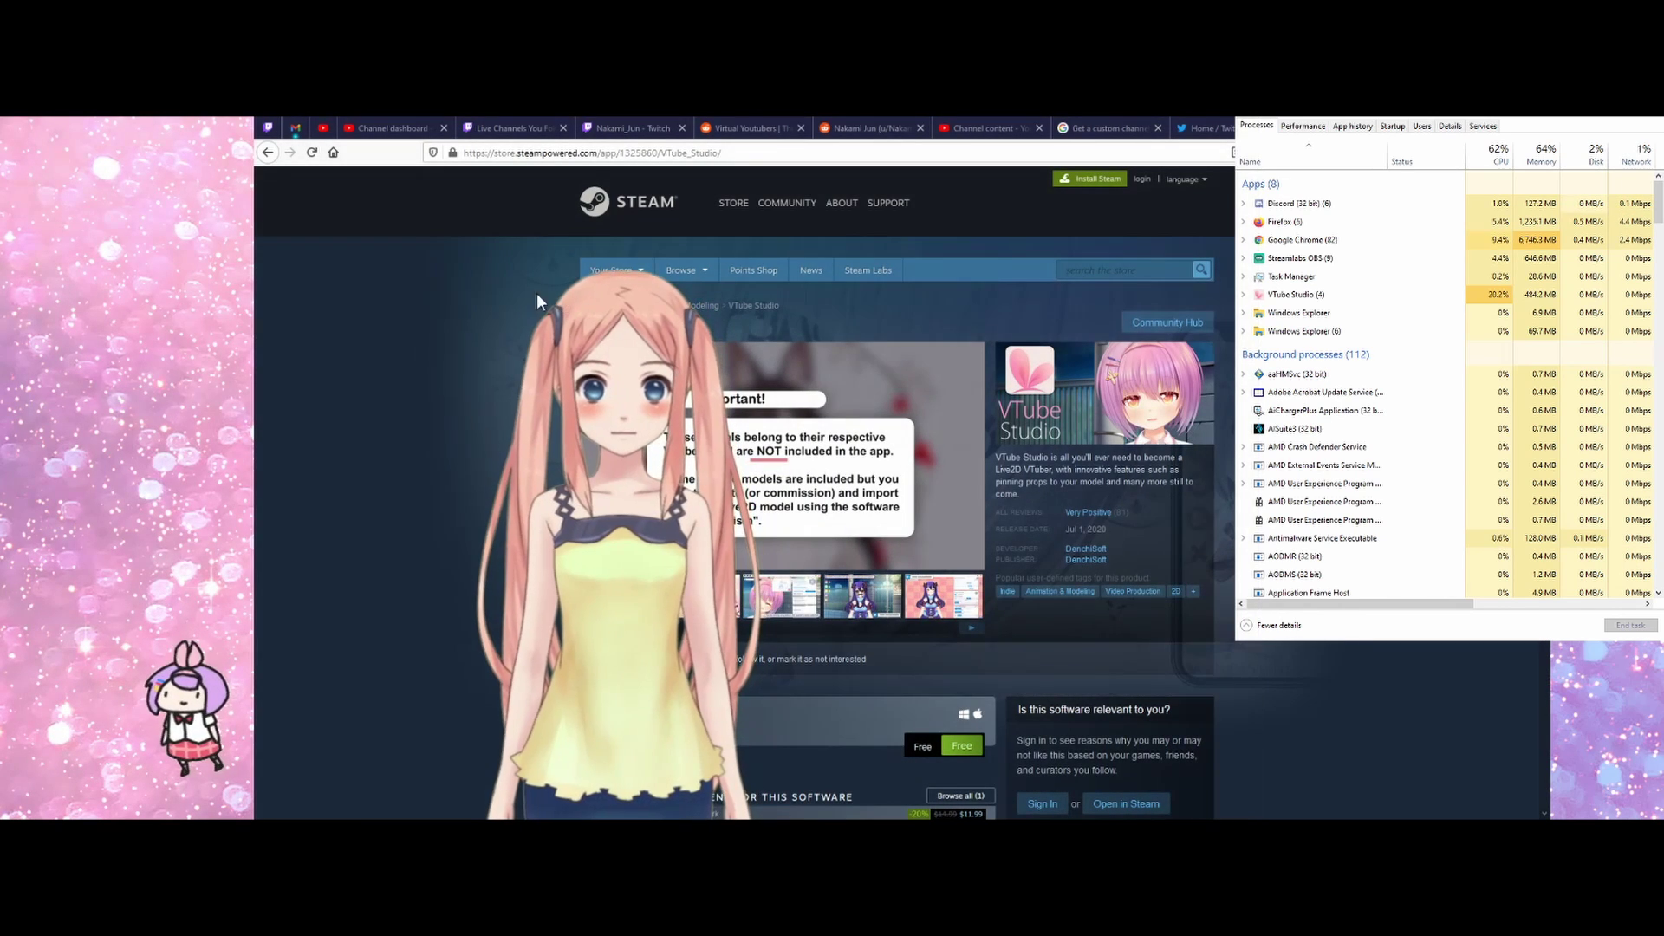
Look through the list of available backgrounds and leave it without selecting one
double_click(179, 262)
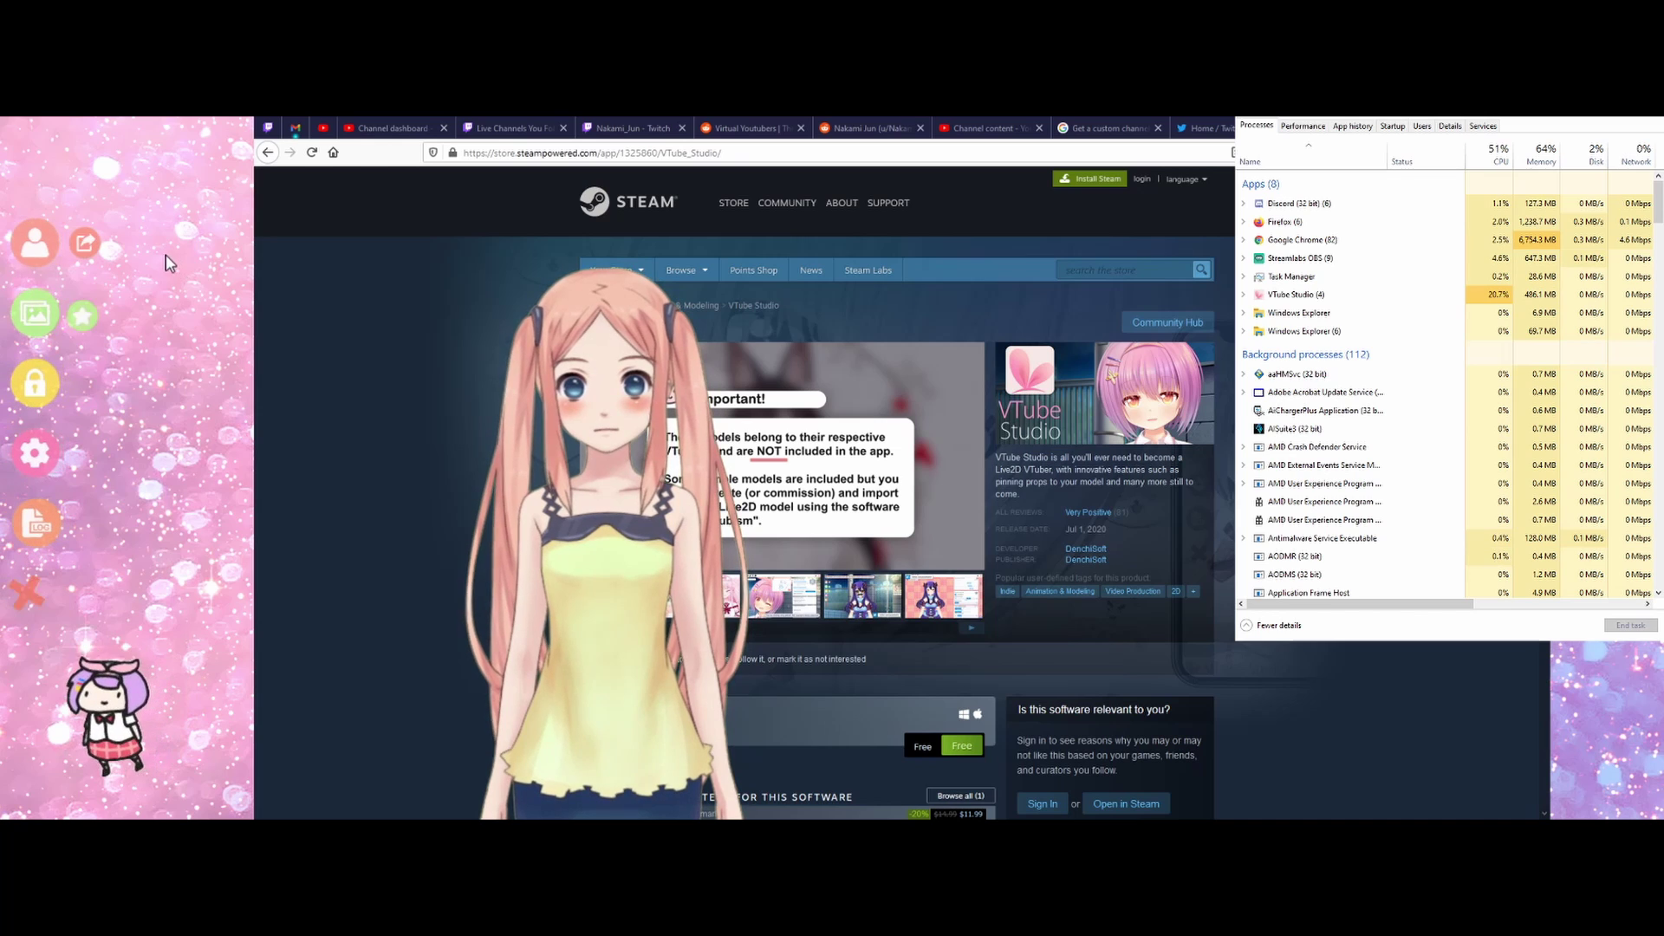
left_click(31, 315)
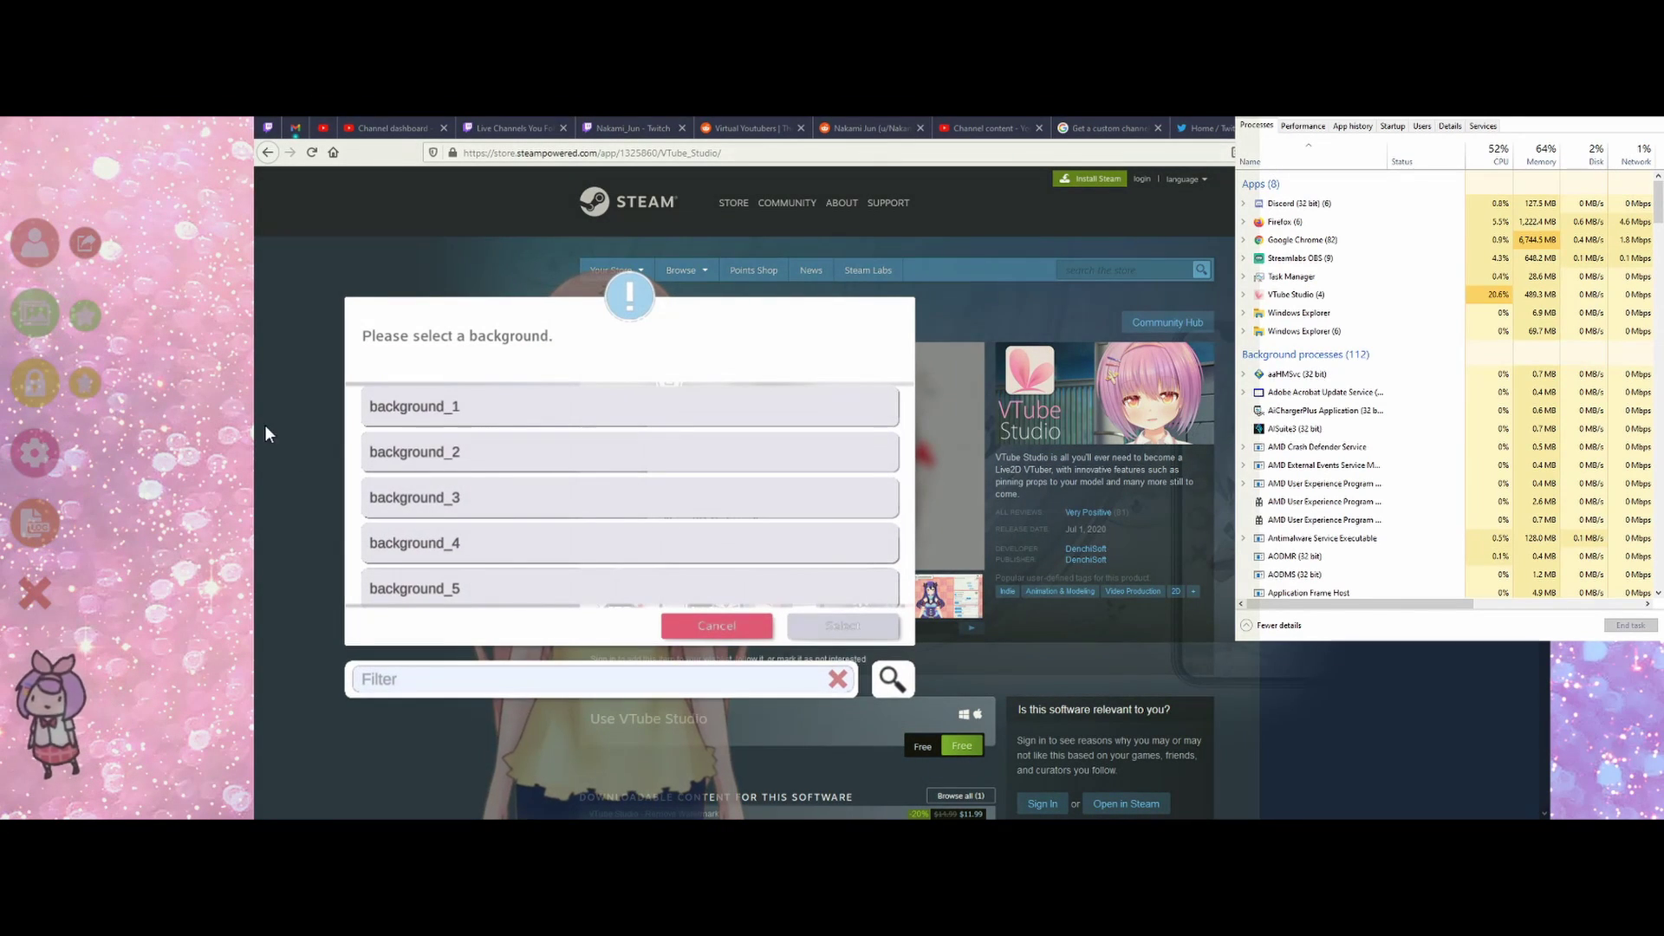
scroll(620, 546, "down", 10)
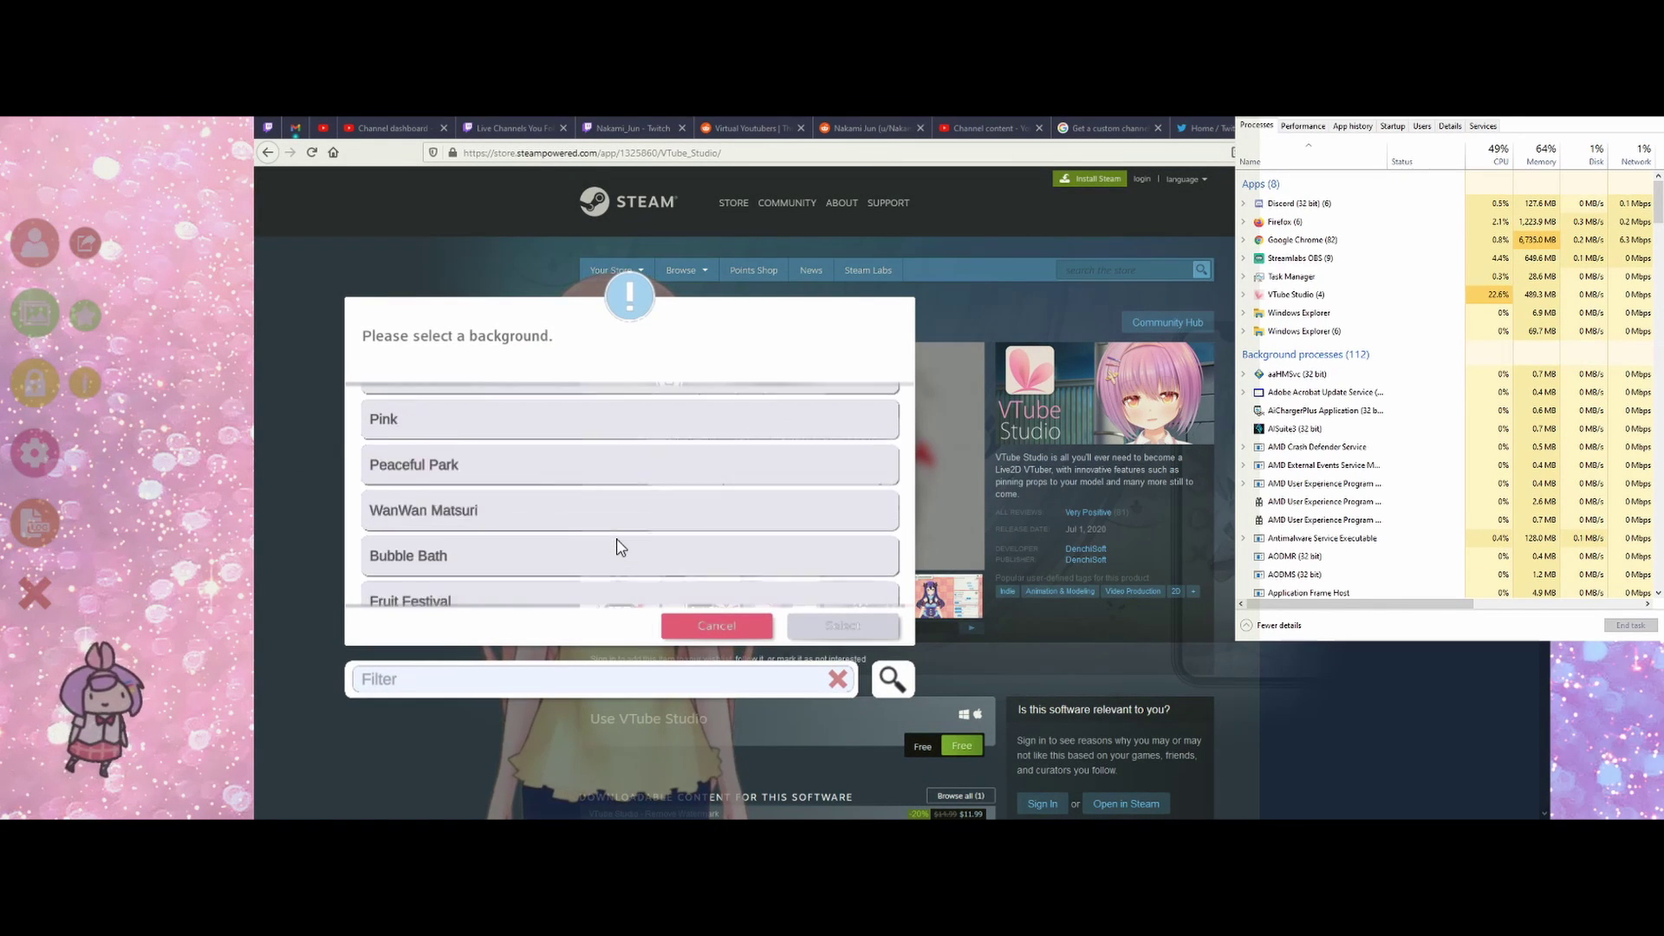
scroll(620, 546, "down", 2)
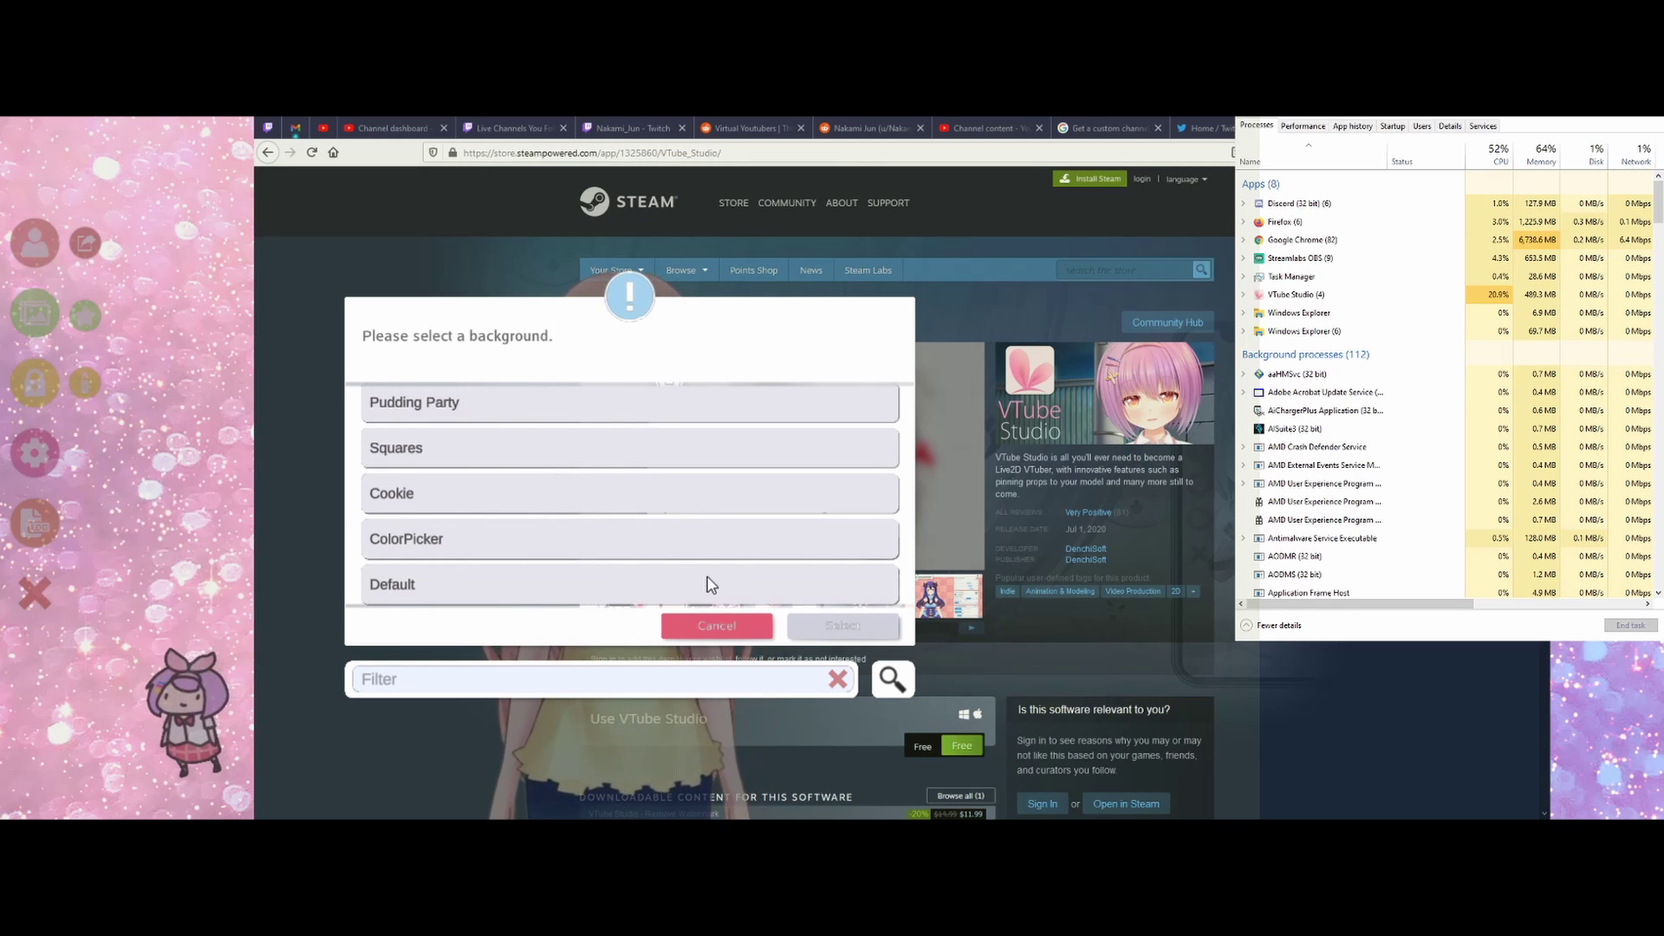
left_click(718, 622)
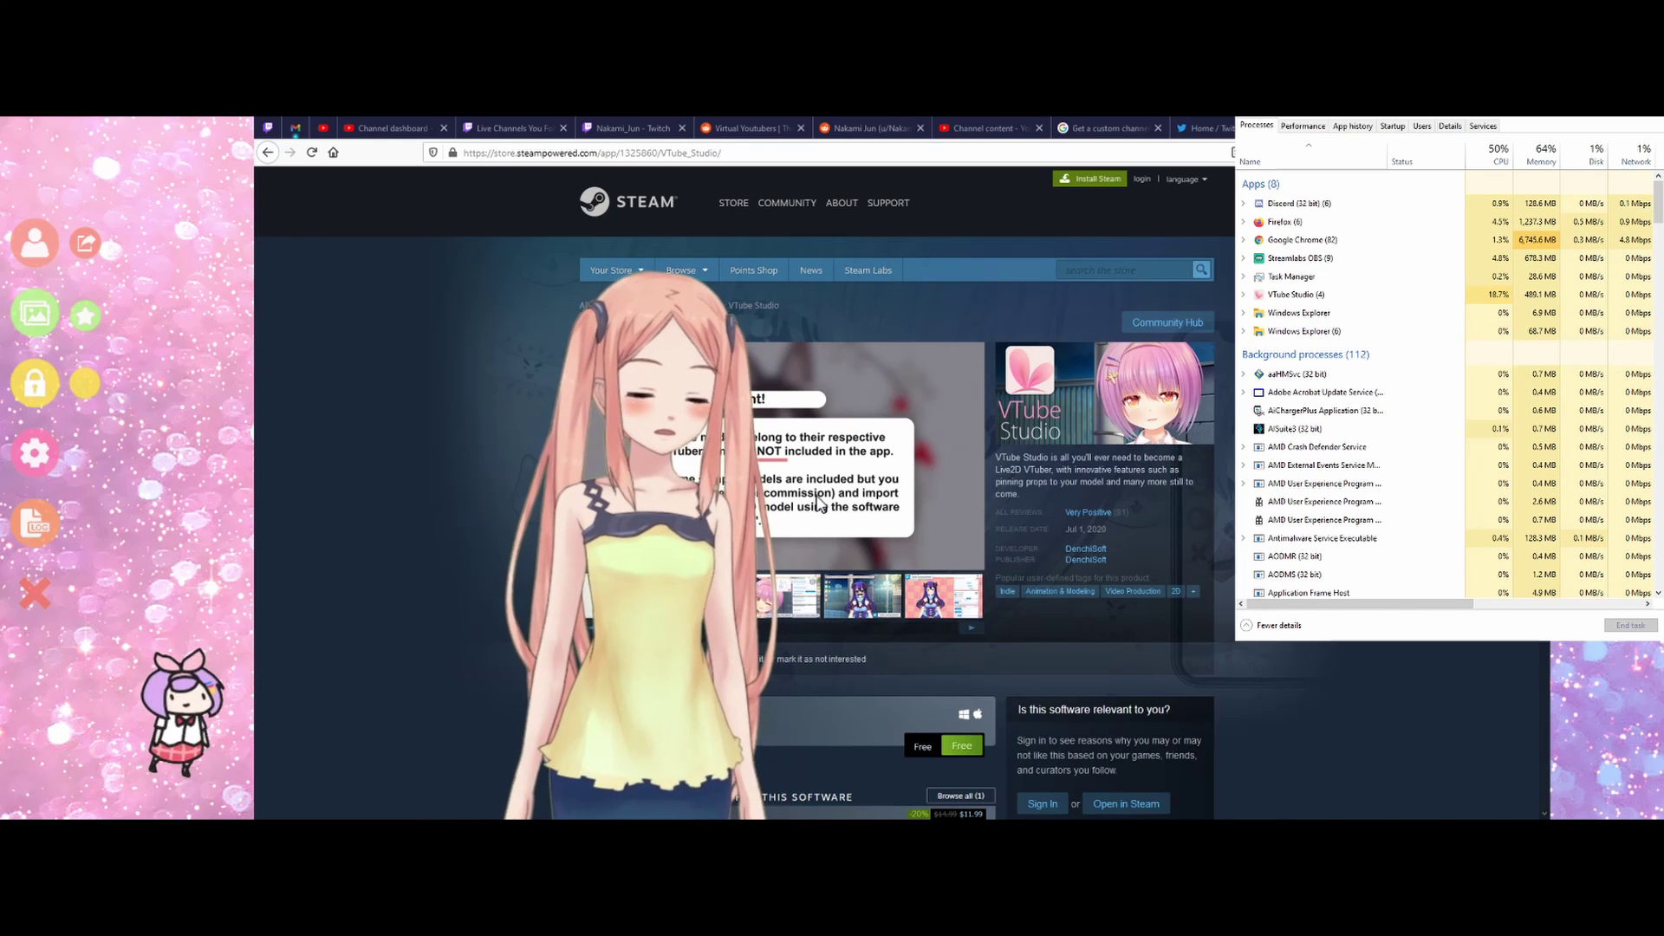
Add the ANIM_headpat item to the scene, animated at 17 FPS and not pinned to the Live2D model
left_click(84, 316)
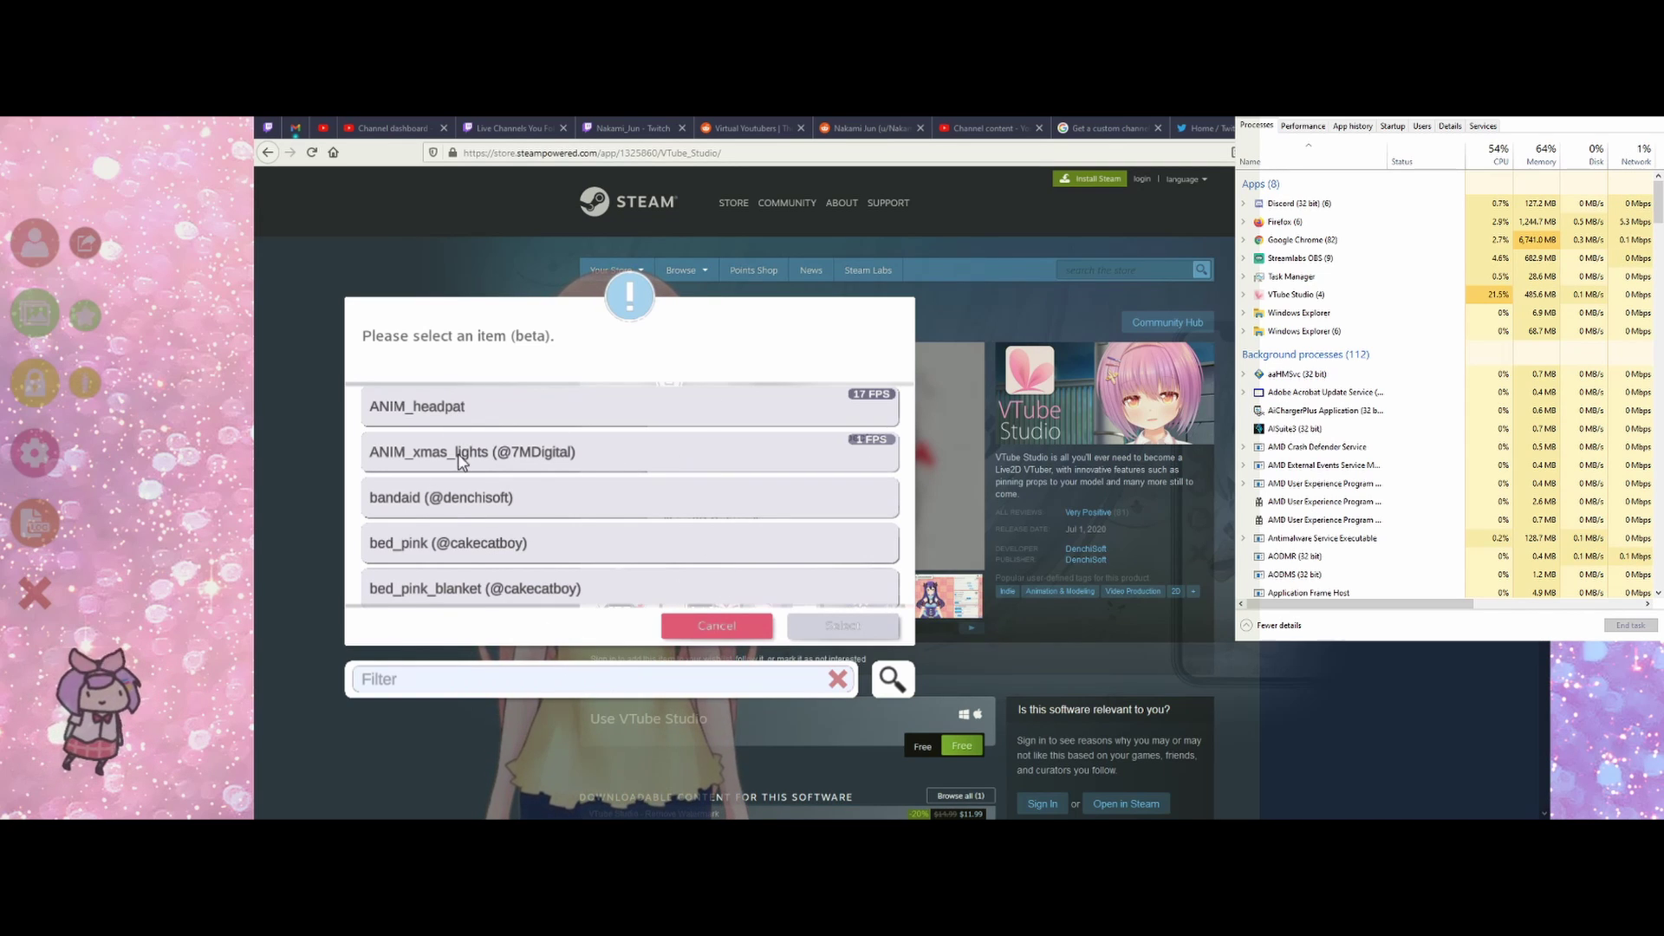
left_click(500, 414)
left_click(846, 622)
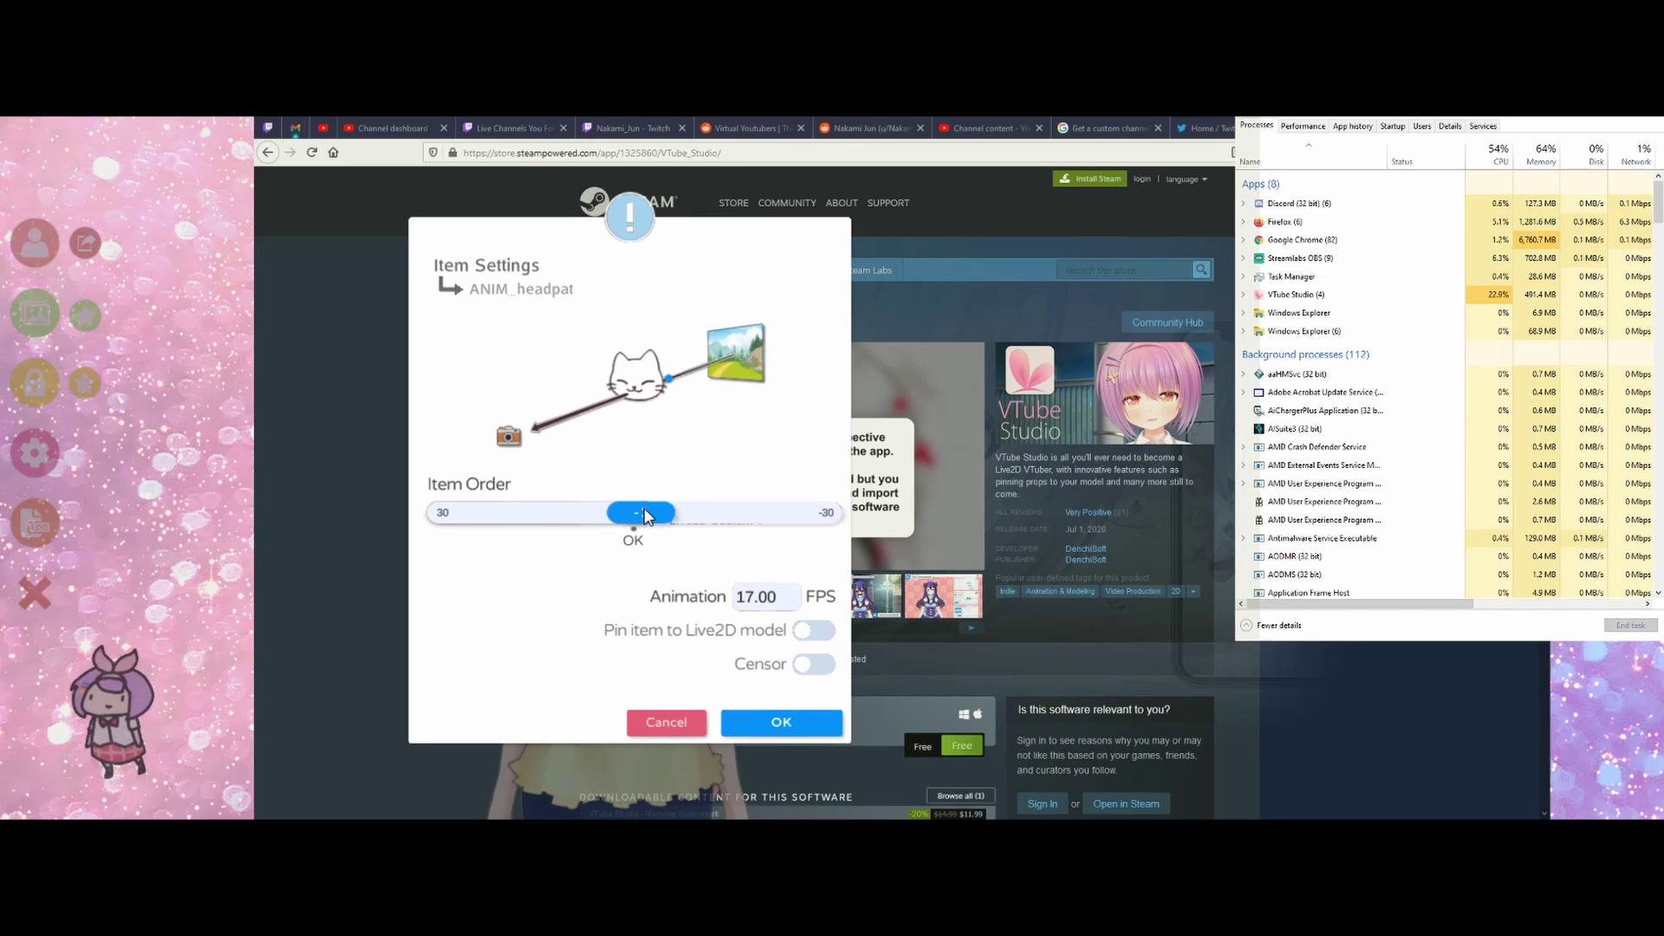
left_click(783, 719)
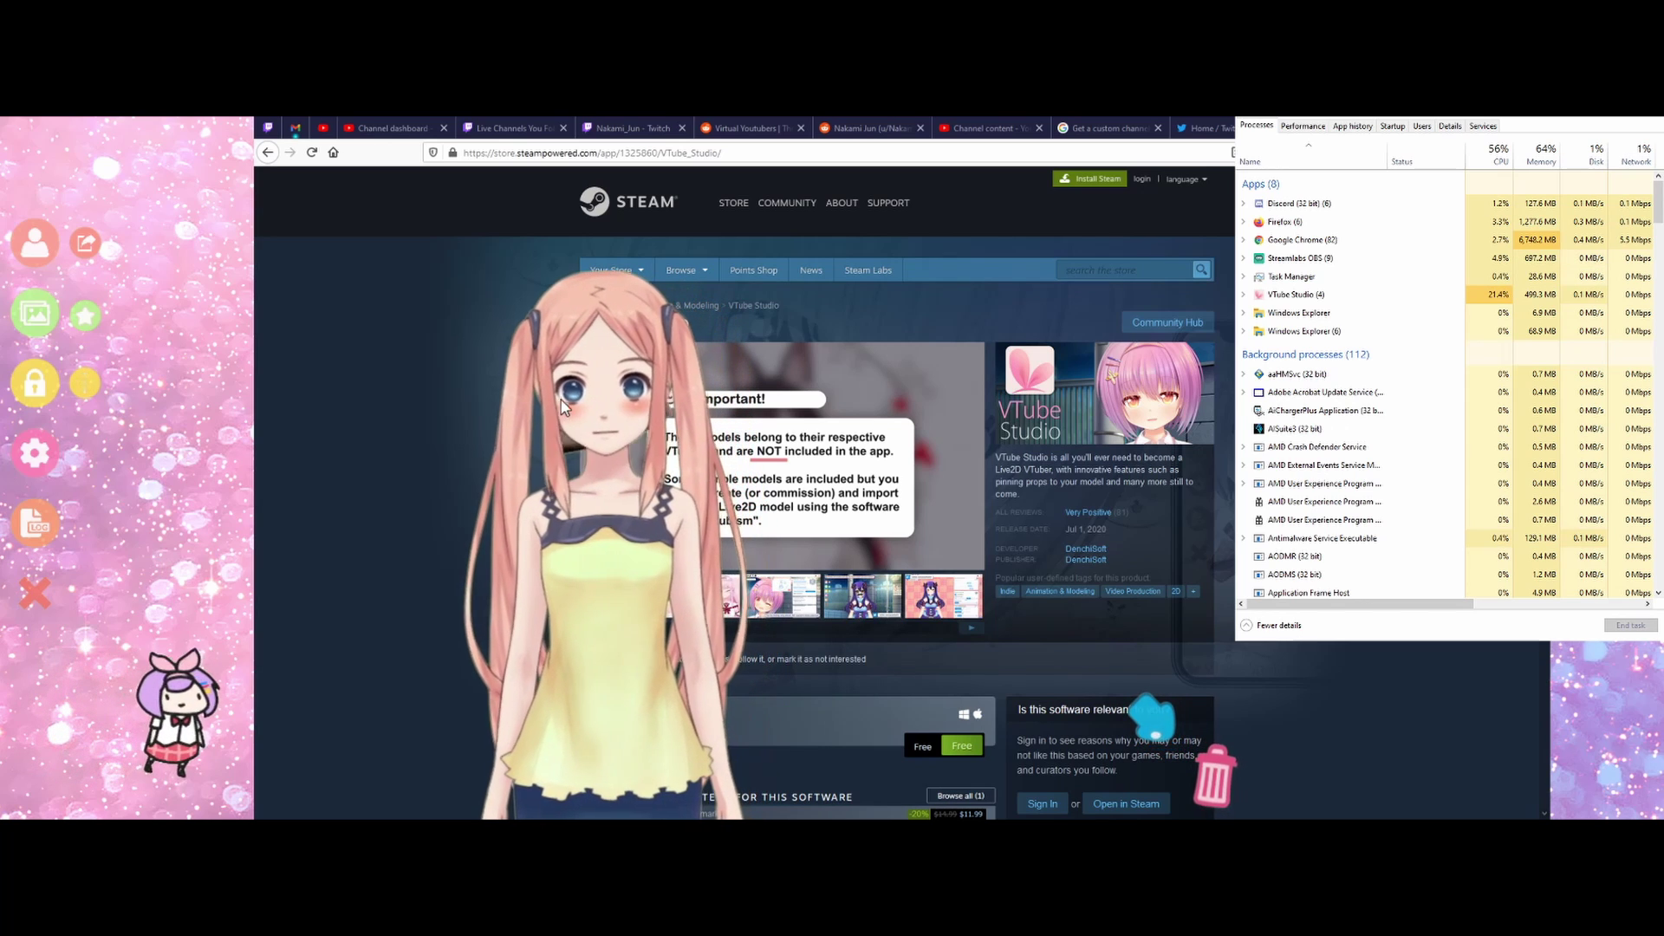
left_click(522, 237)
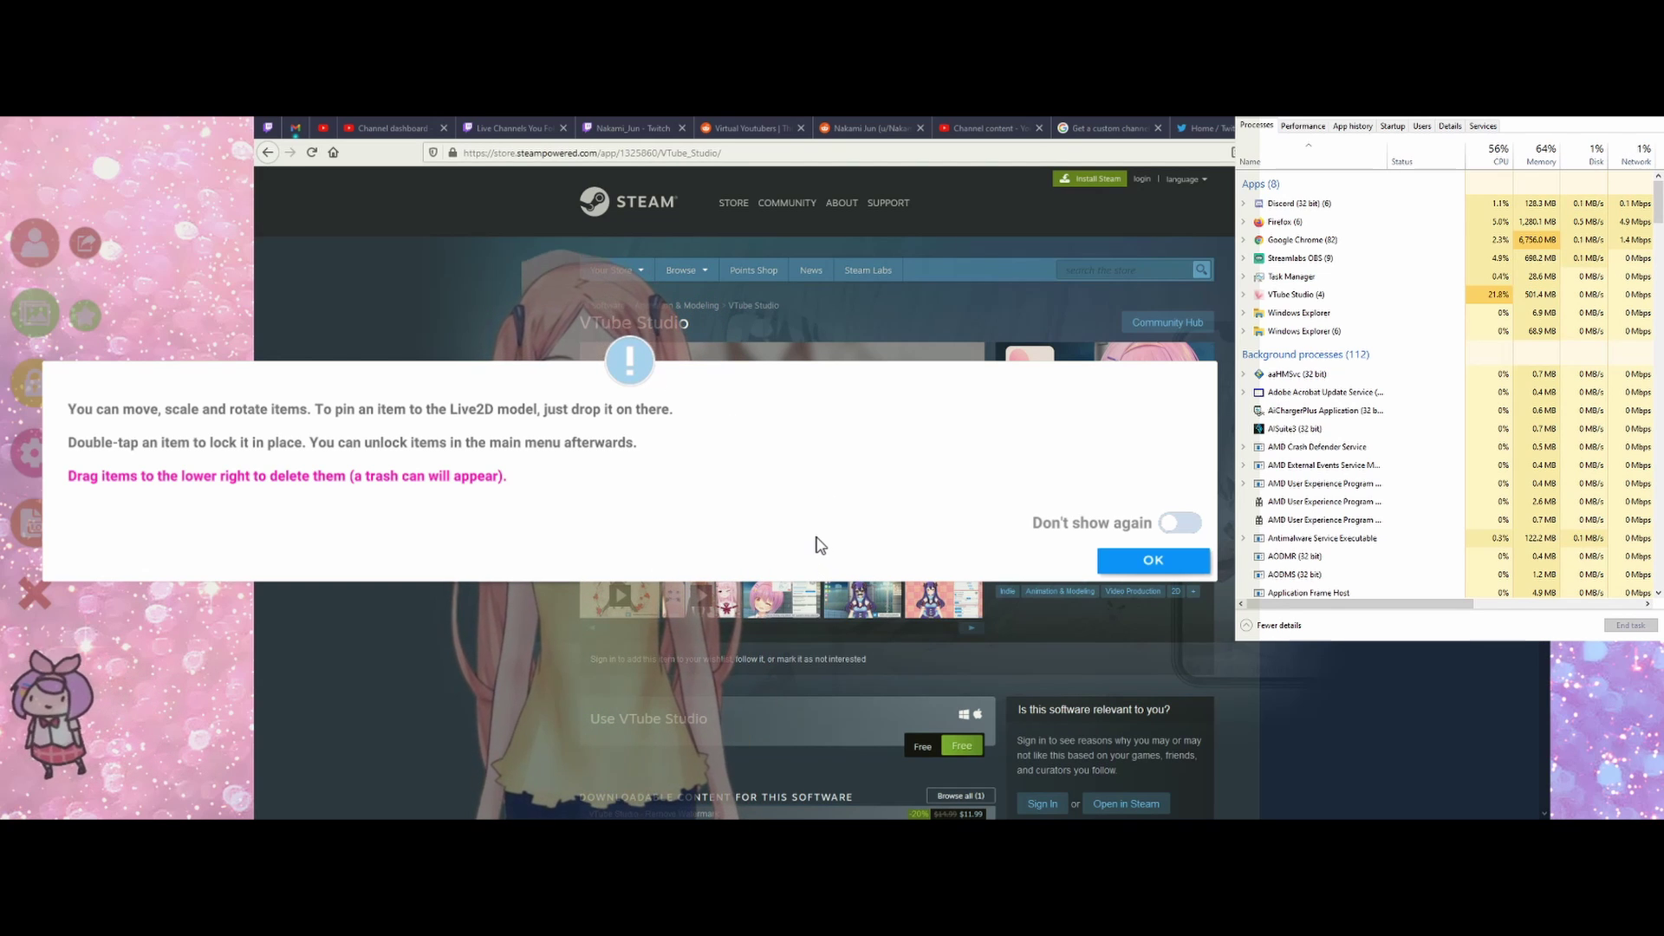
left_click(1152, 561)
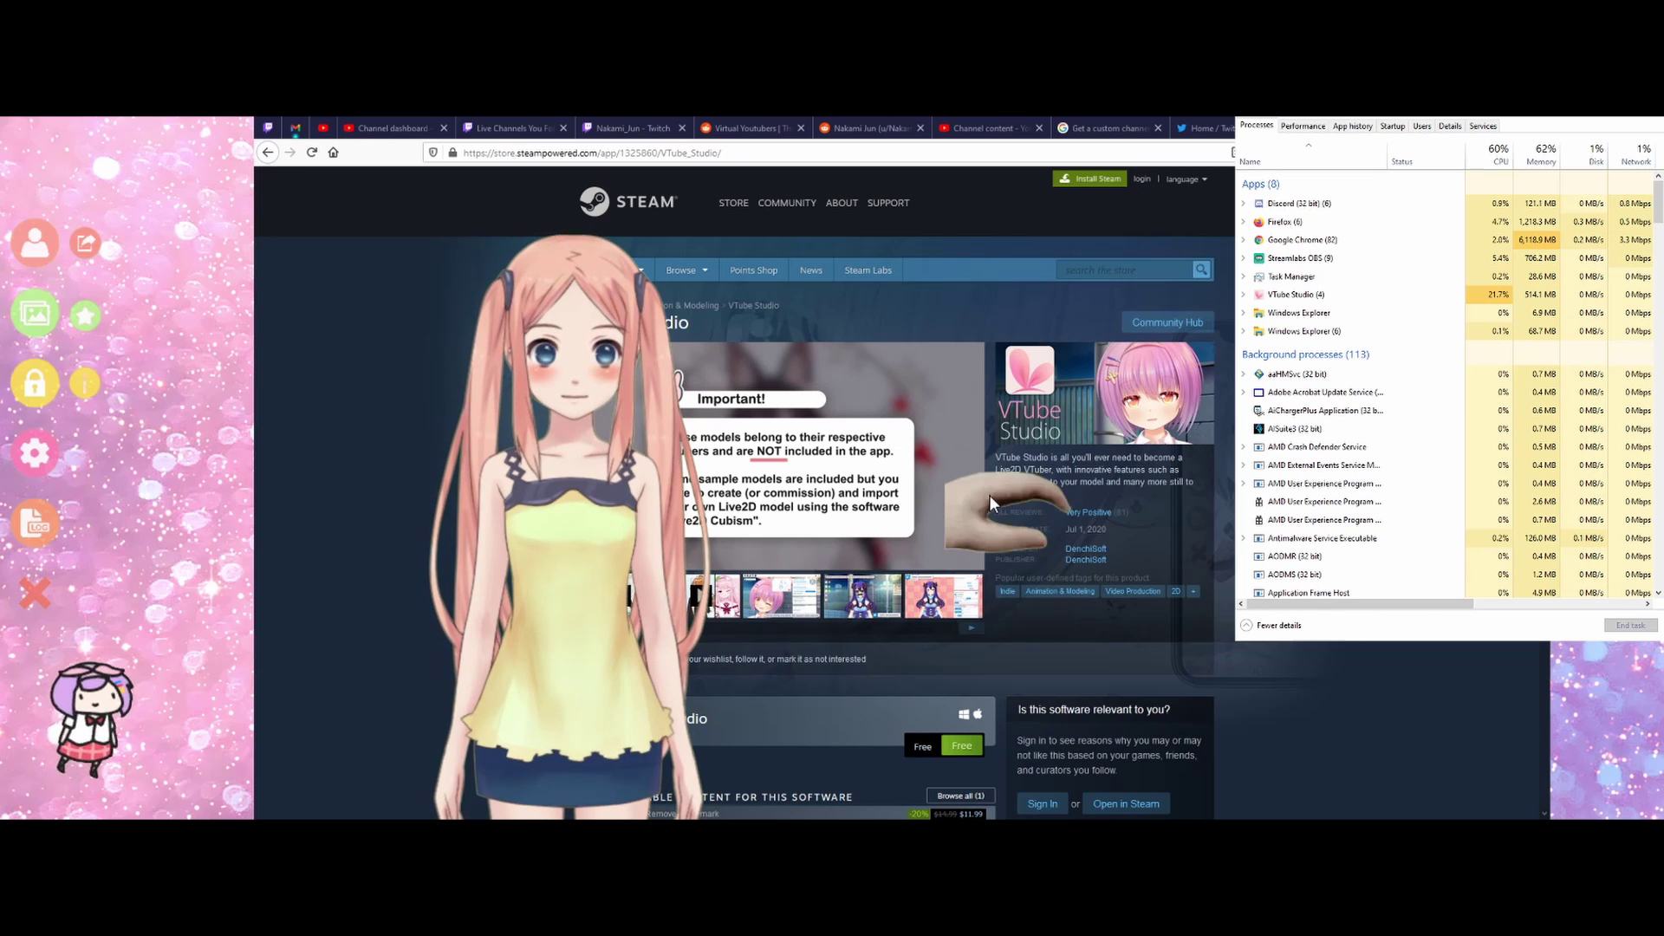
left_click(95, 319)
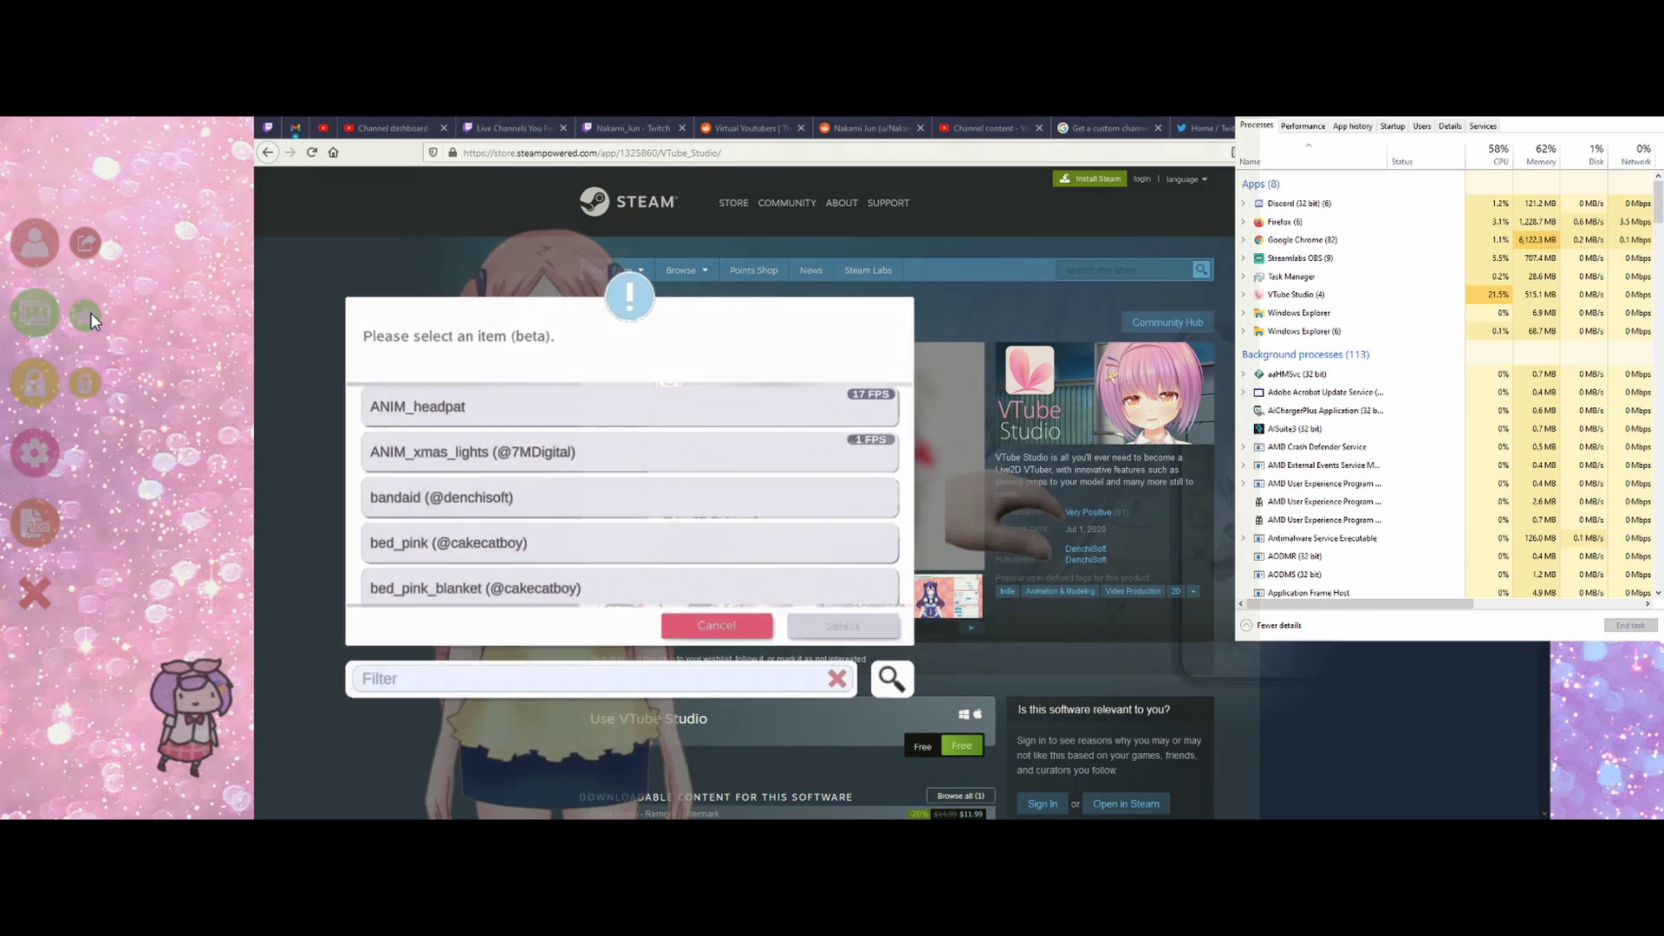
left_click(725, 626)
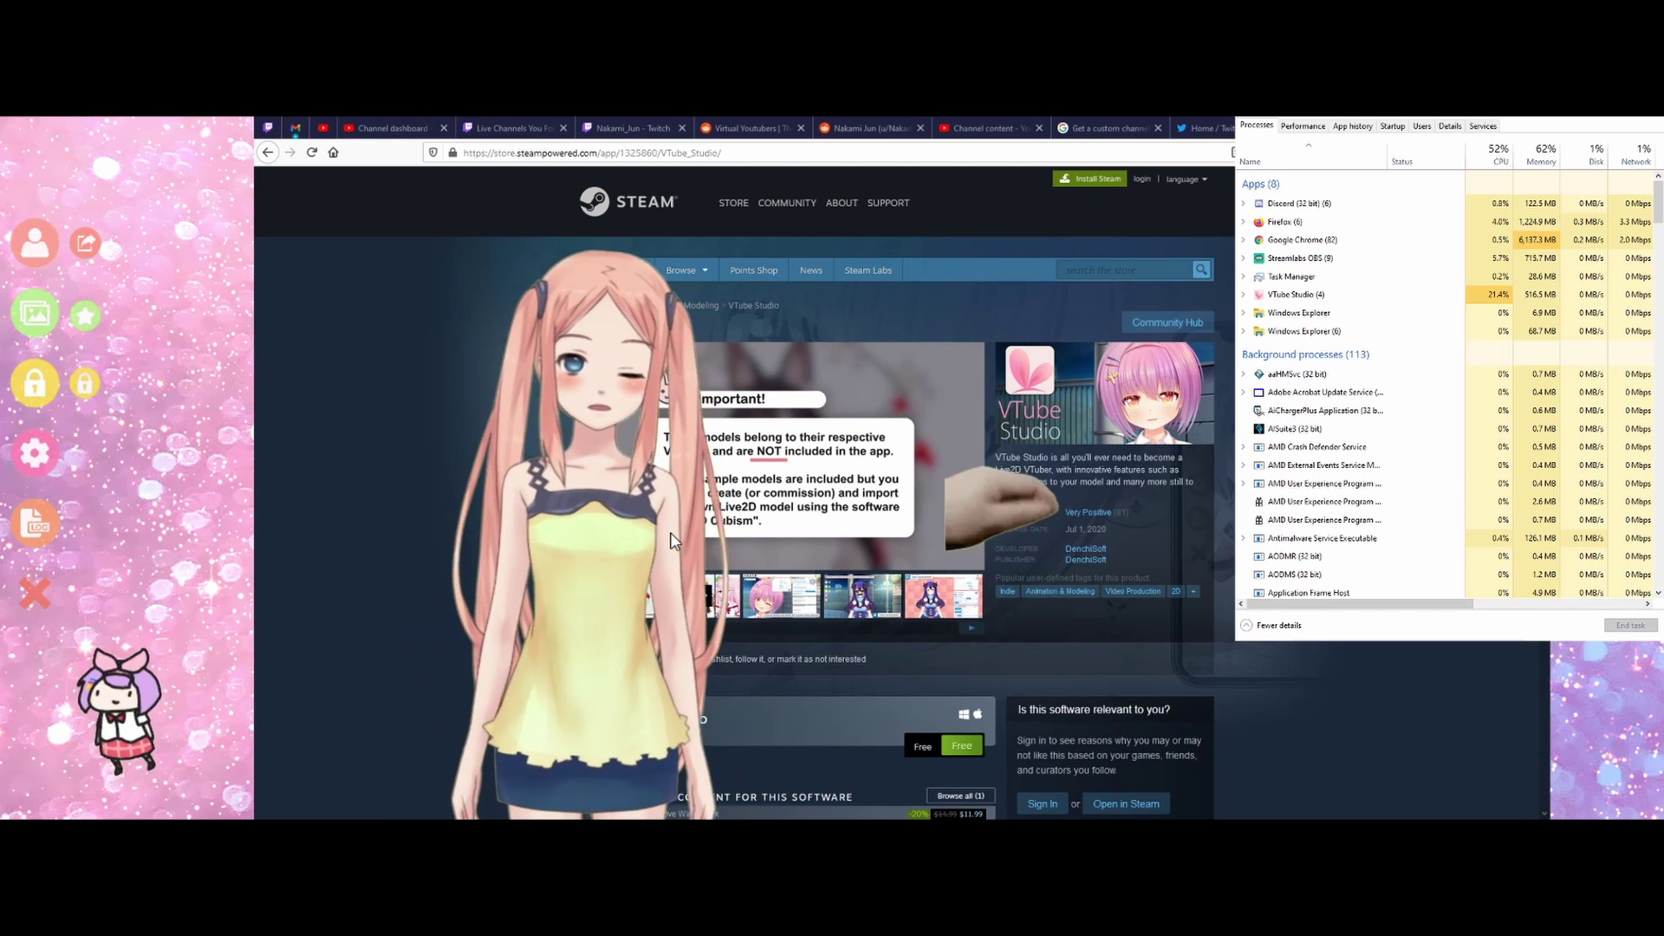
Toggle the model's movement lock on and off, and unlock all items in the scene
left_click(31, 395)
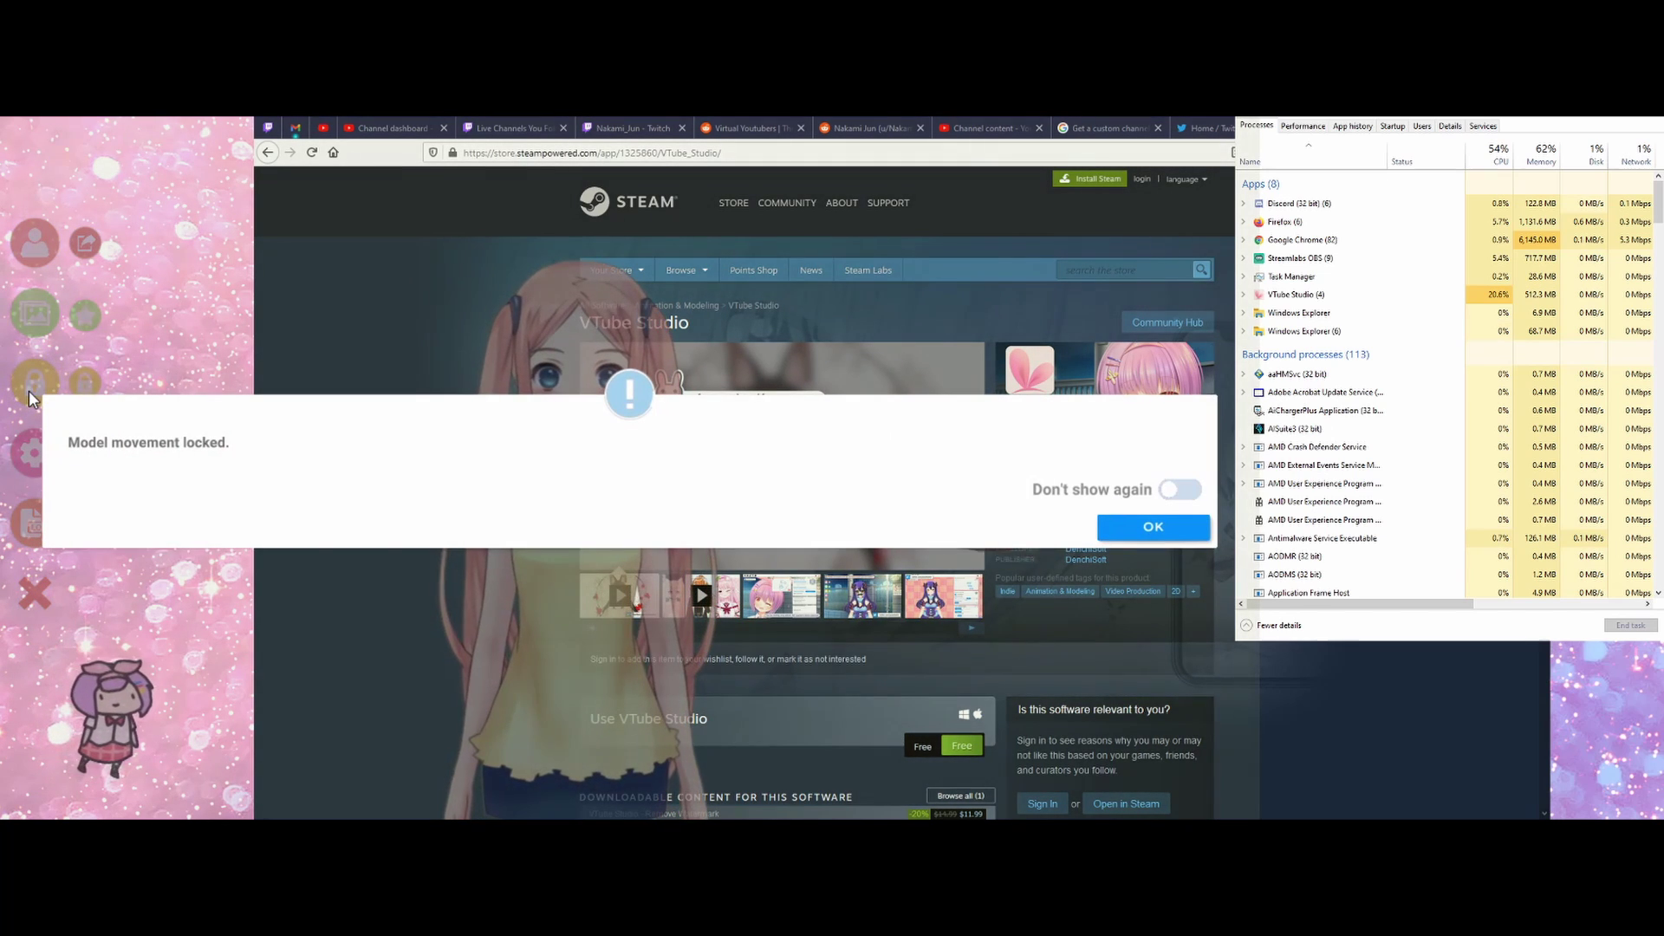
left_click(1145, 530)
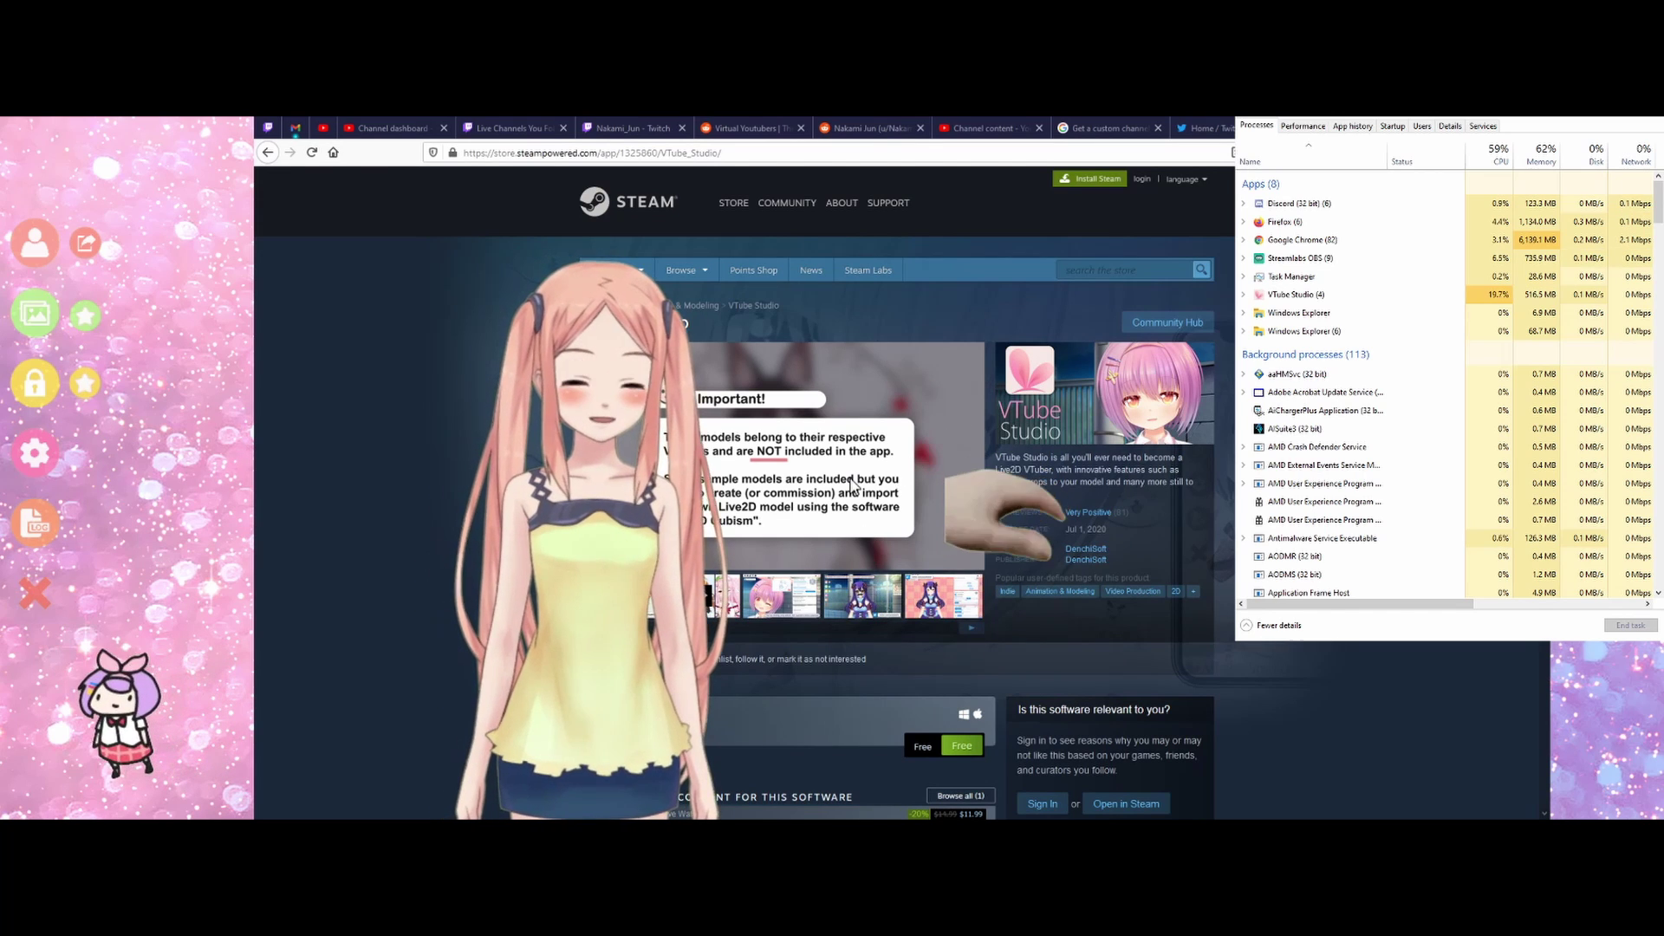
left_click(22, 390)
left_click(1152, 530)
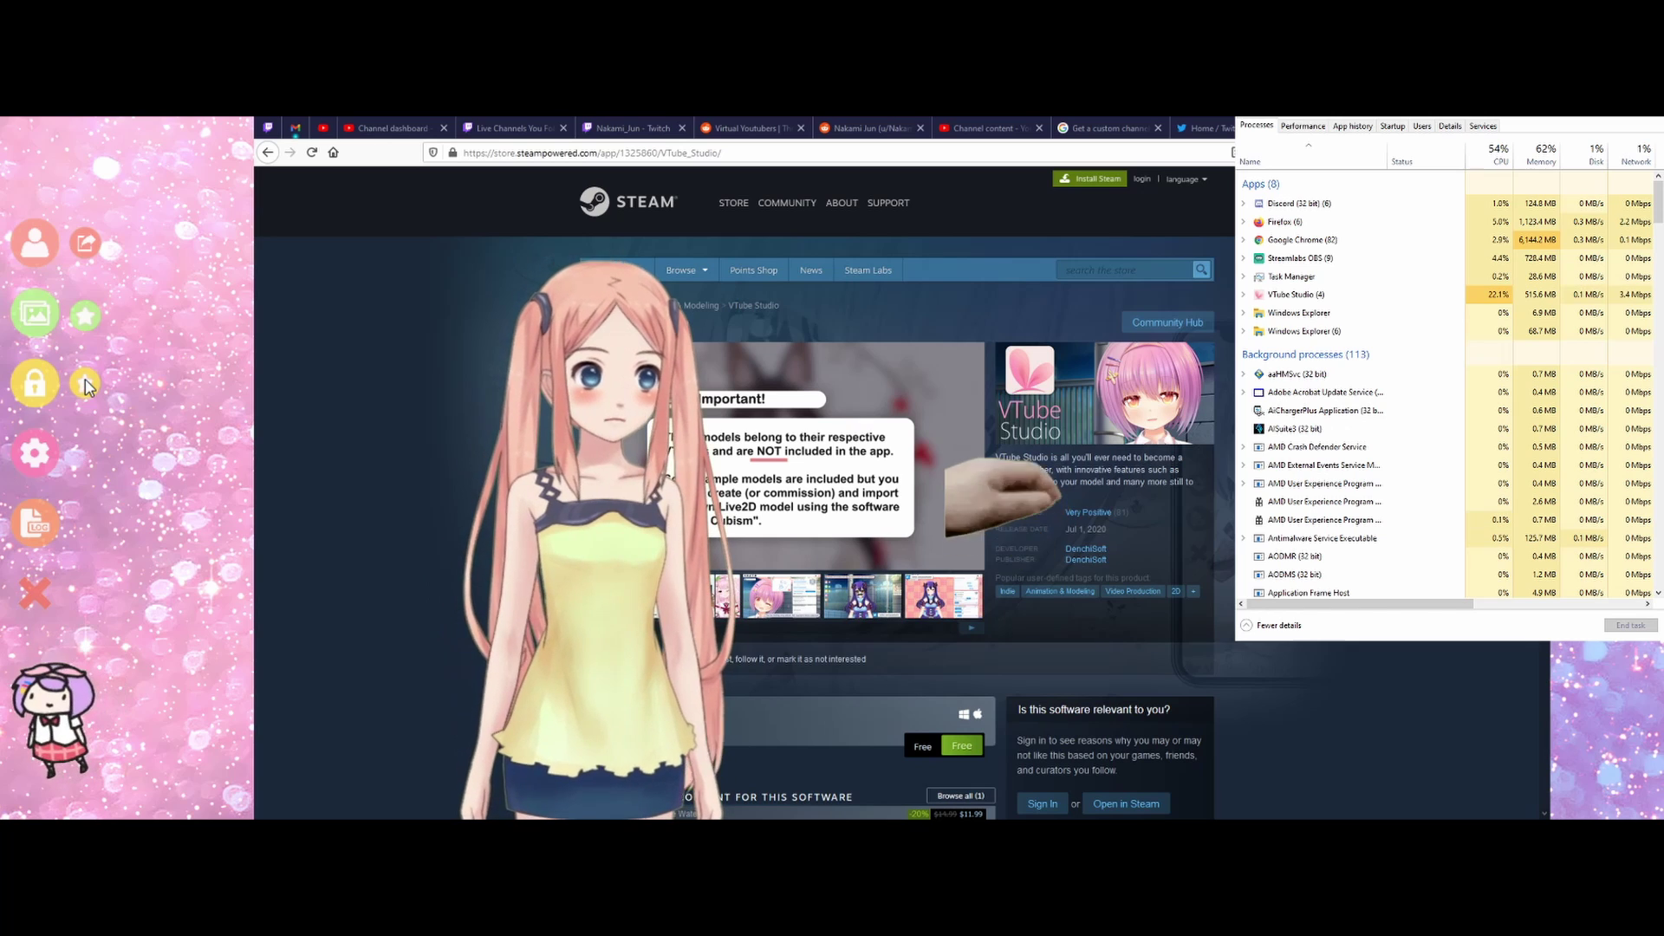
left_click(85, 384)
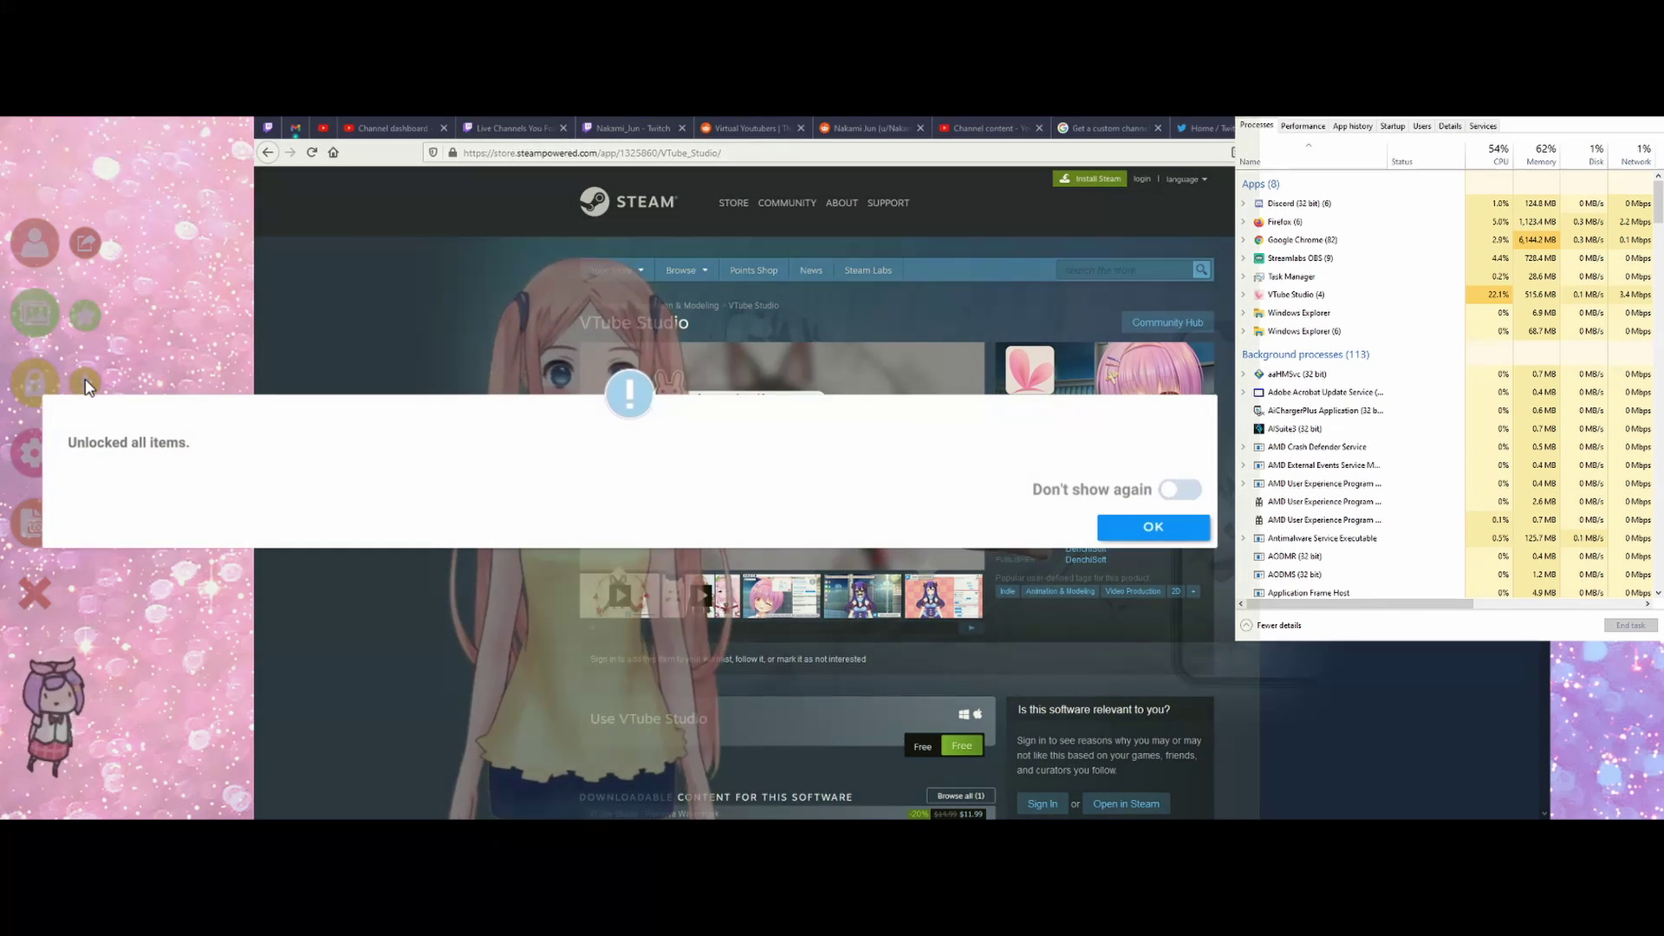
left_click(1160, 528)
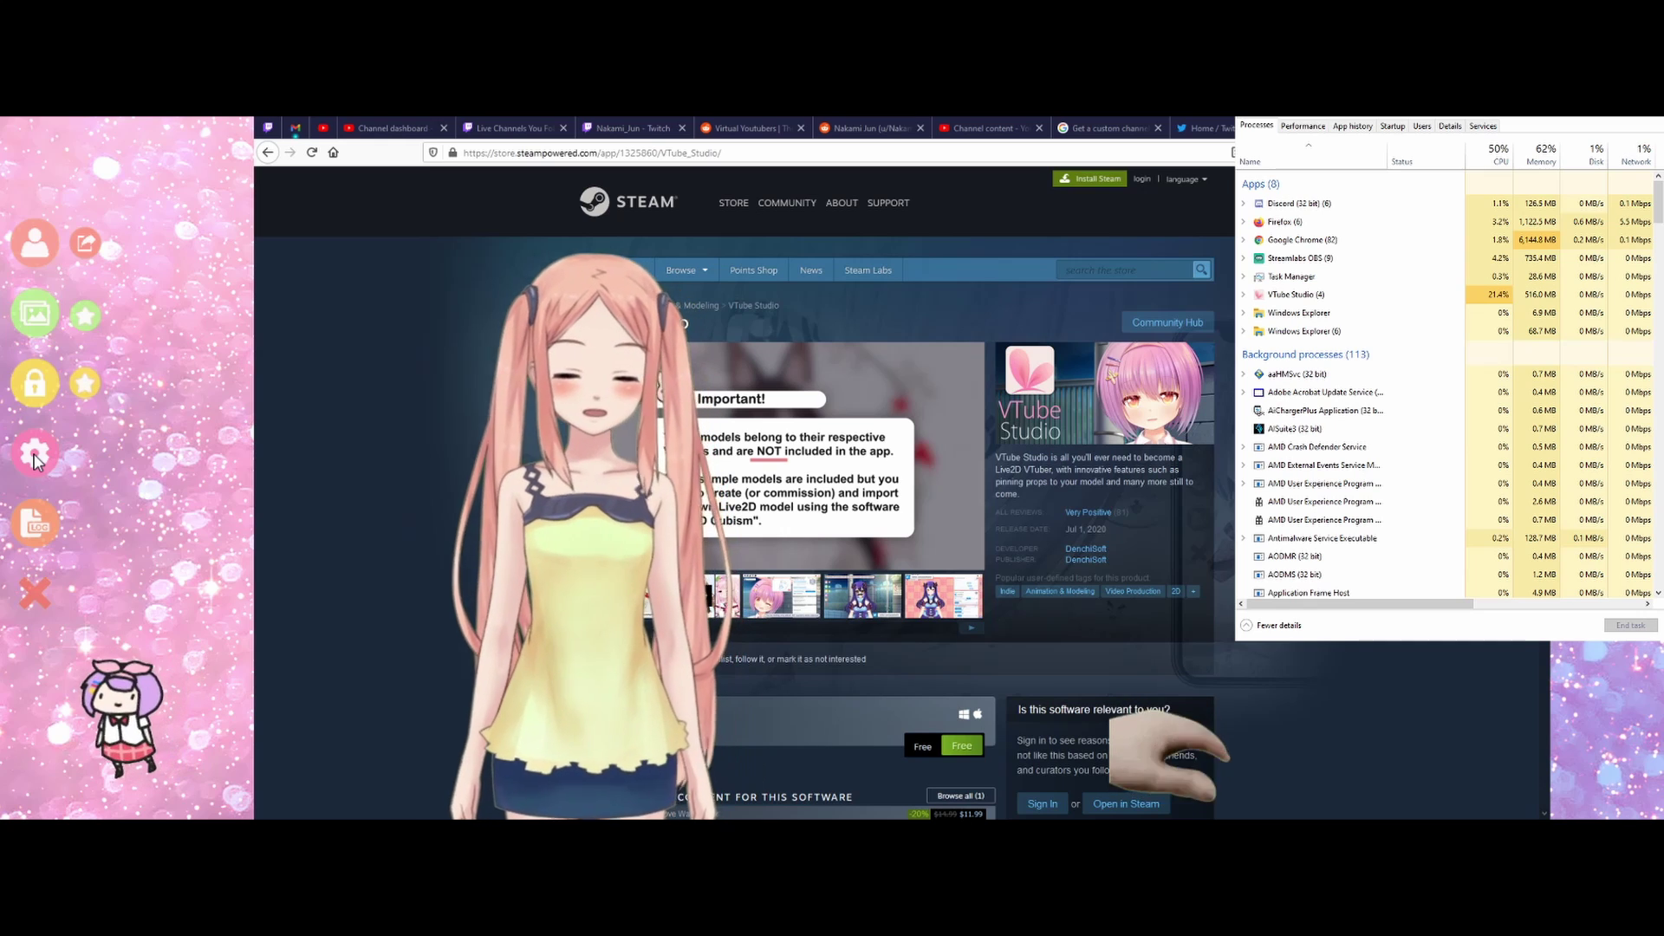
Open the general configuration and switch Hide VTube Studio Logo off and back on to preview the logo
left_click(35, 454)
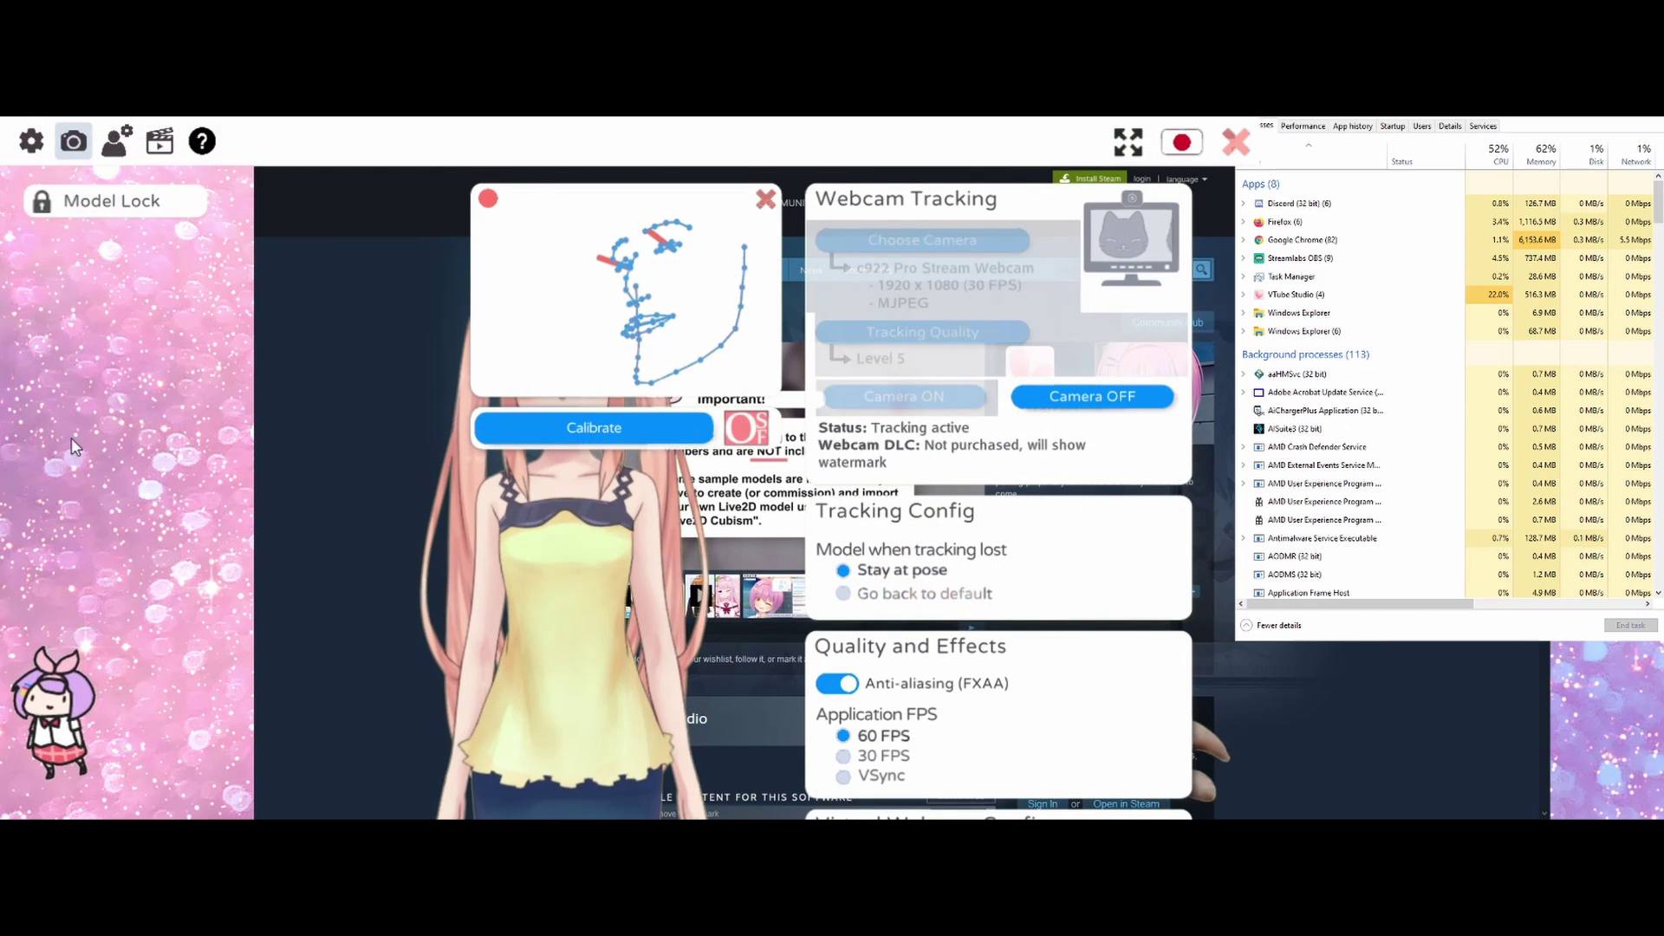
left_click(31, 141)
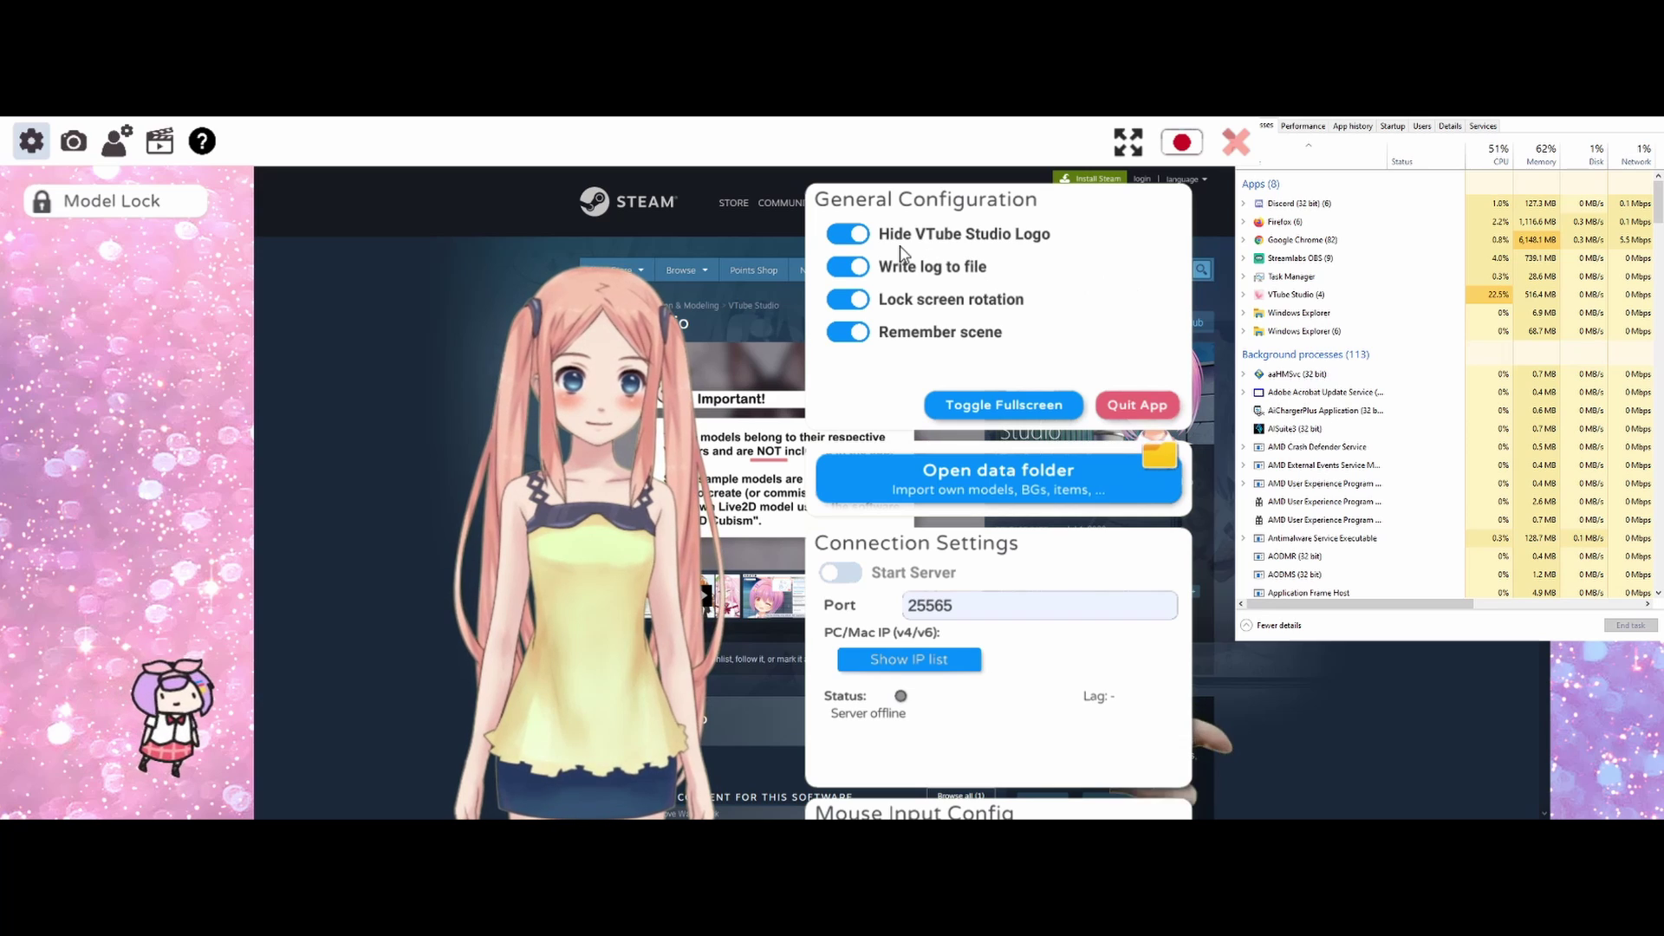
left_click(865, 236)
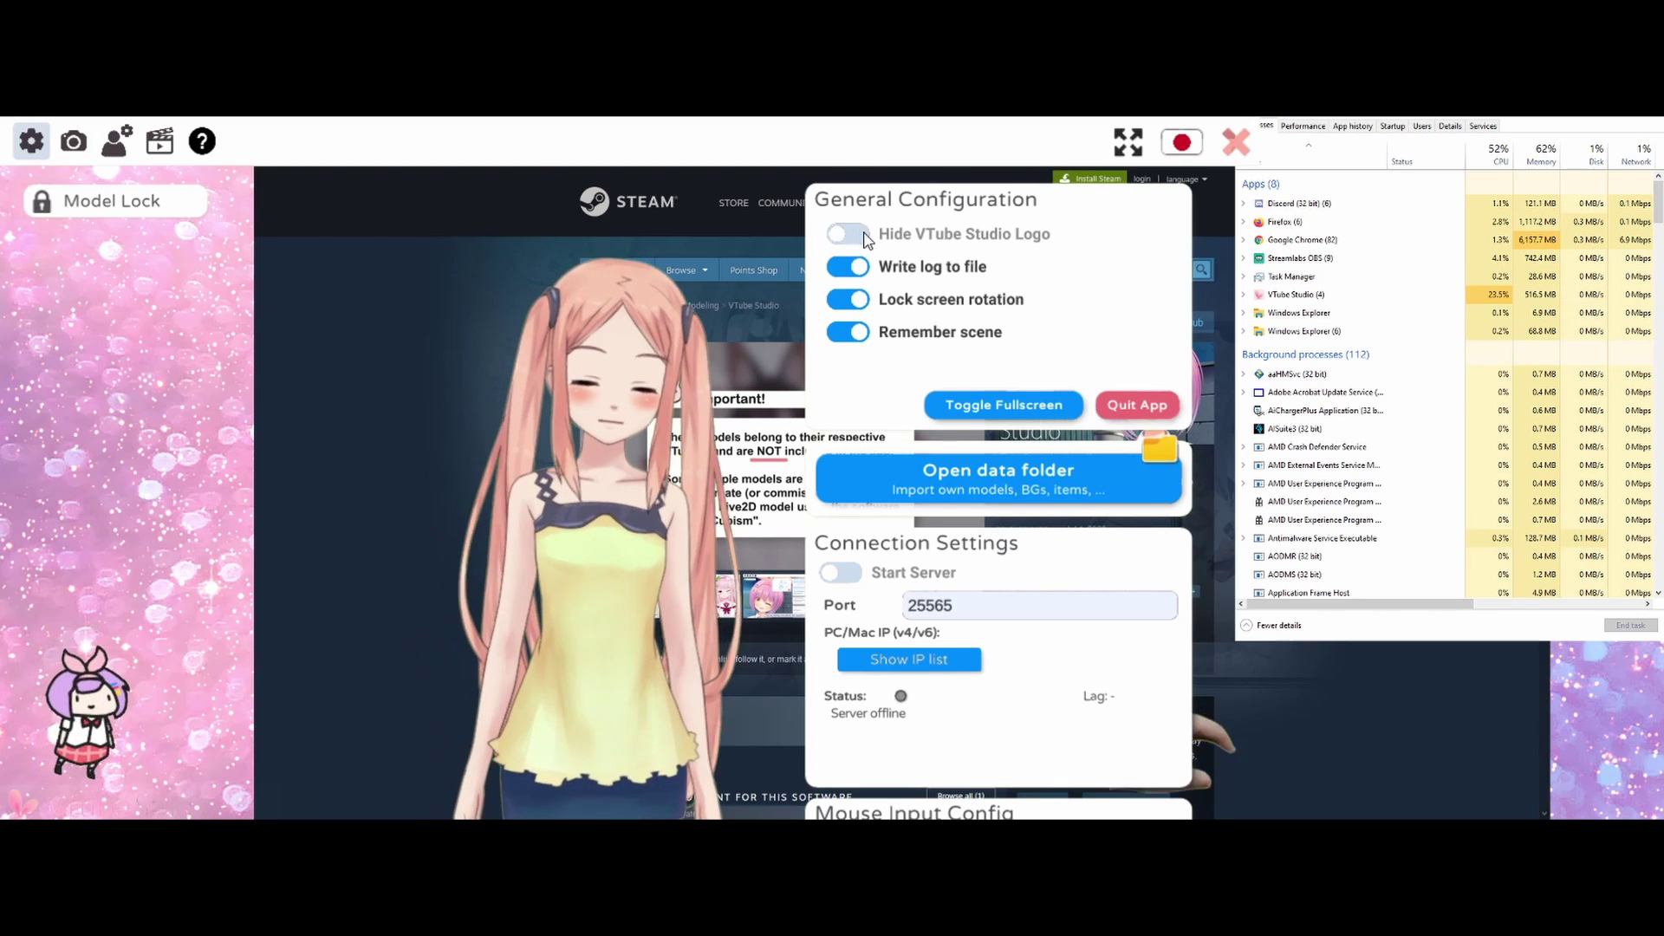
left_click(865, 236)
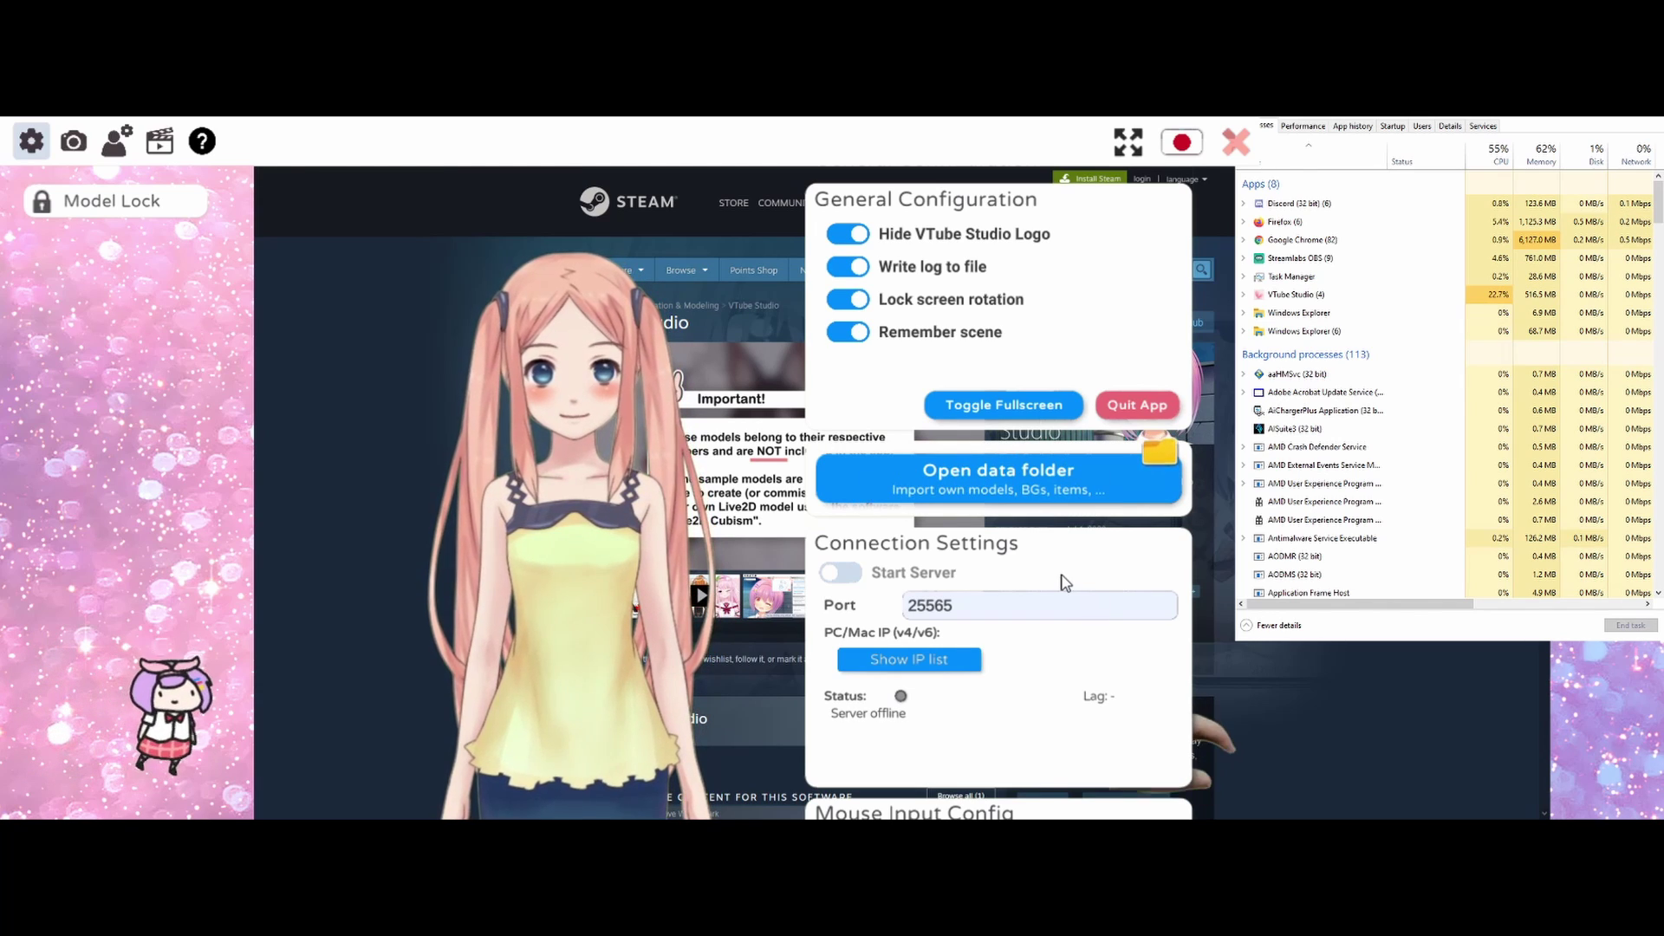
Review the connection, mouse input, microphone and phoneme settings in the general configuration
scroll(1065, 582, "down", 1)
scroll(1065, 607, "down", 3)
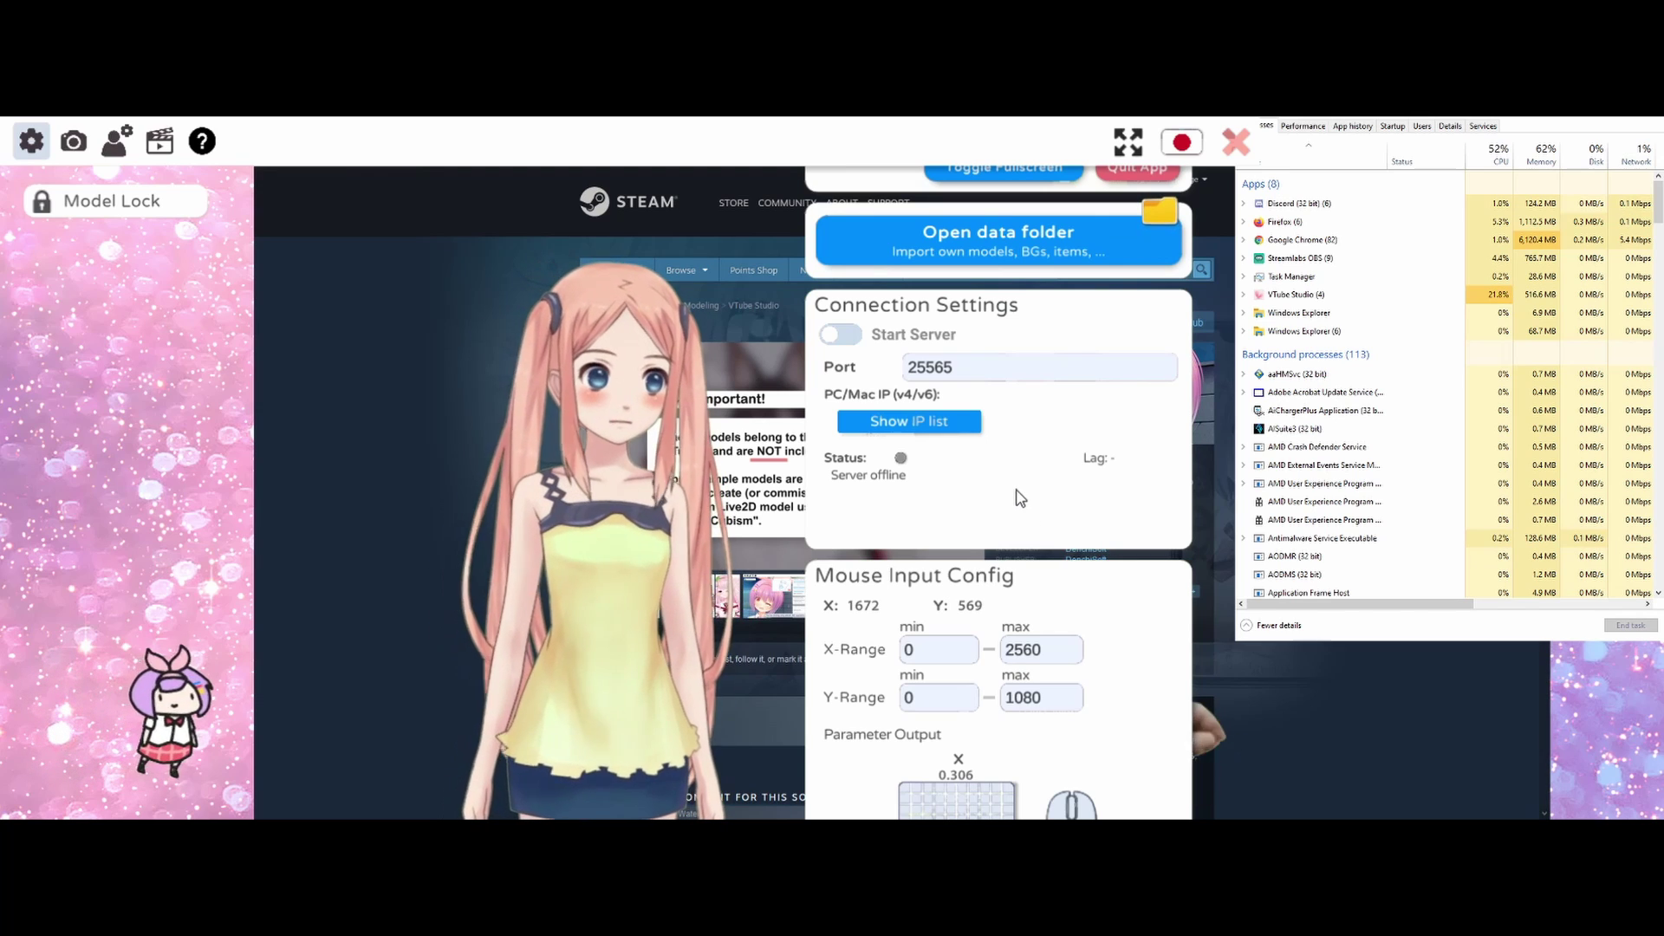
scroll(1018, 497, "down", 3)
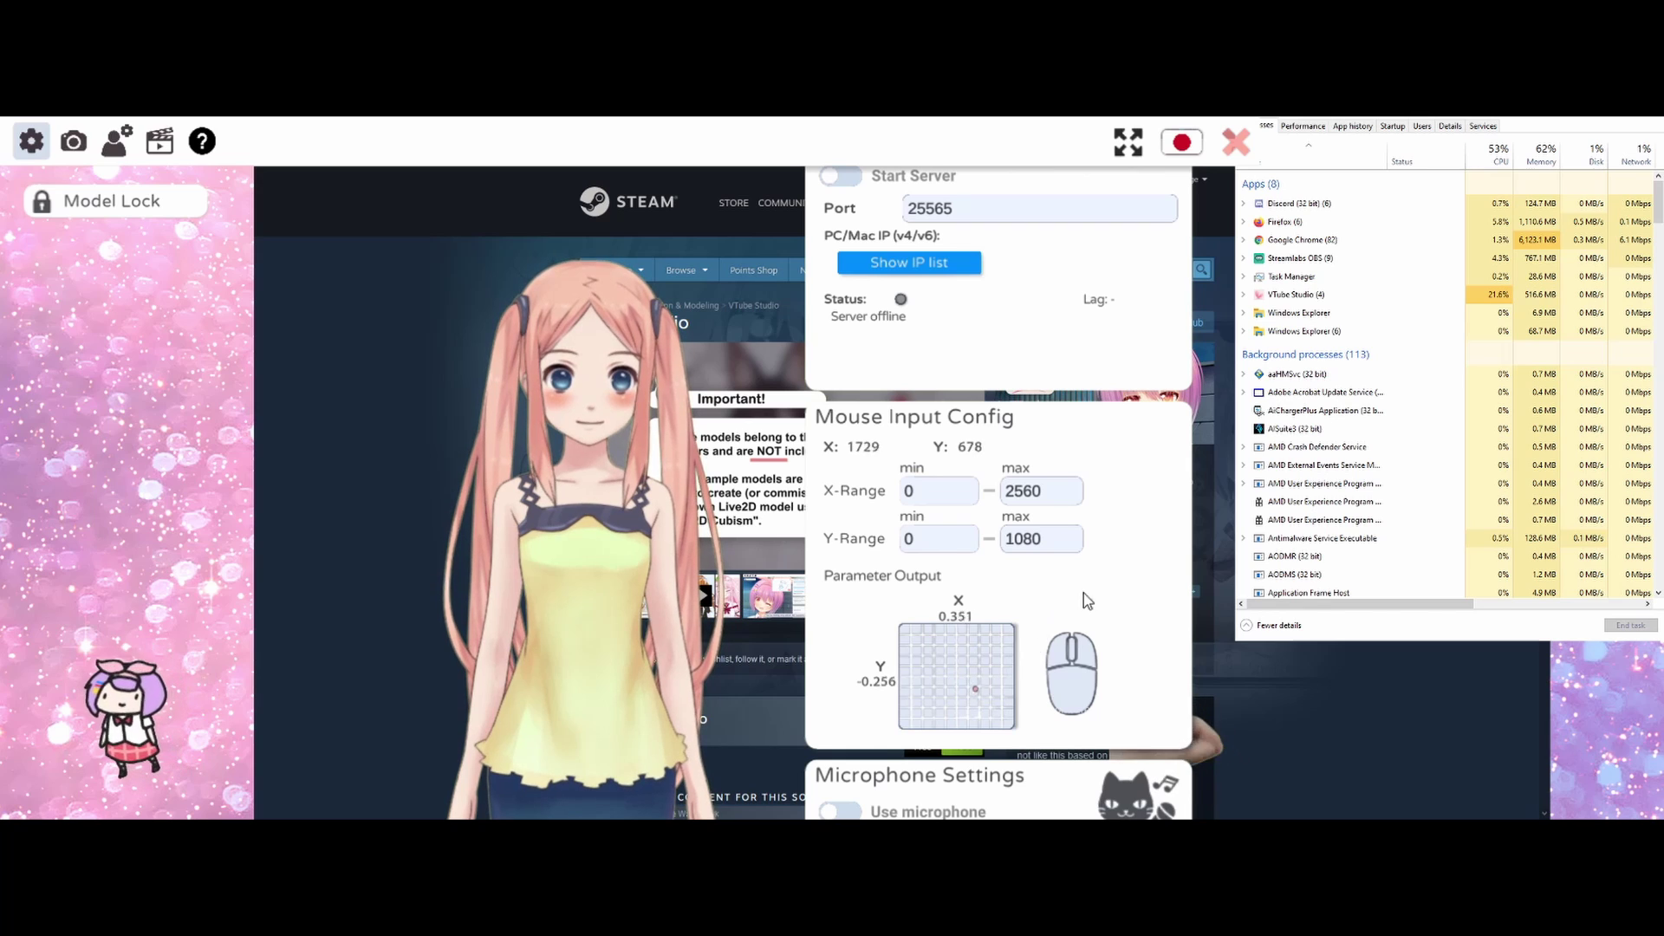
scroll(1087, 600, "down", 3)
scroll(1076, 603, "down", 1)
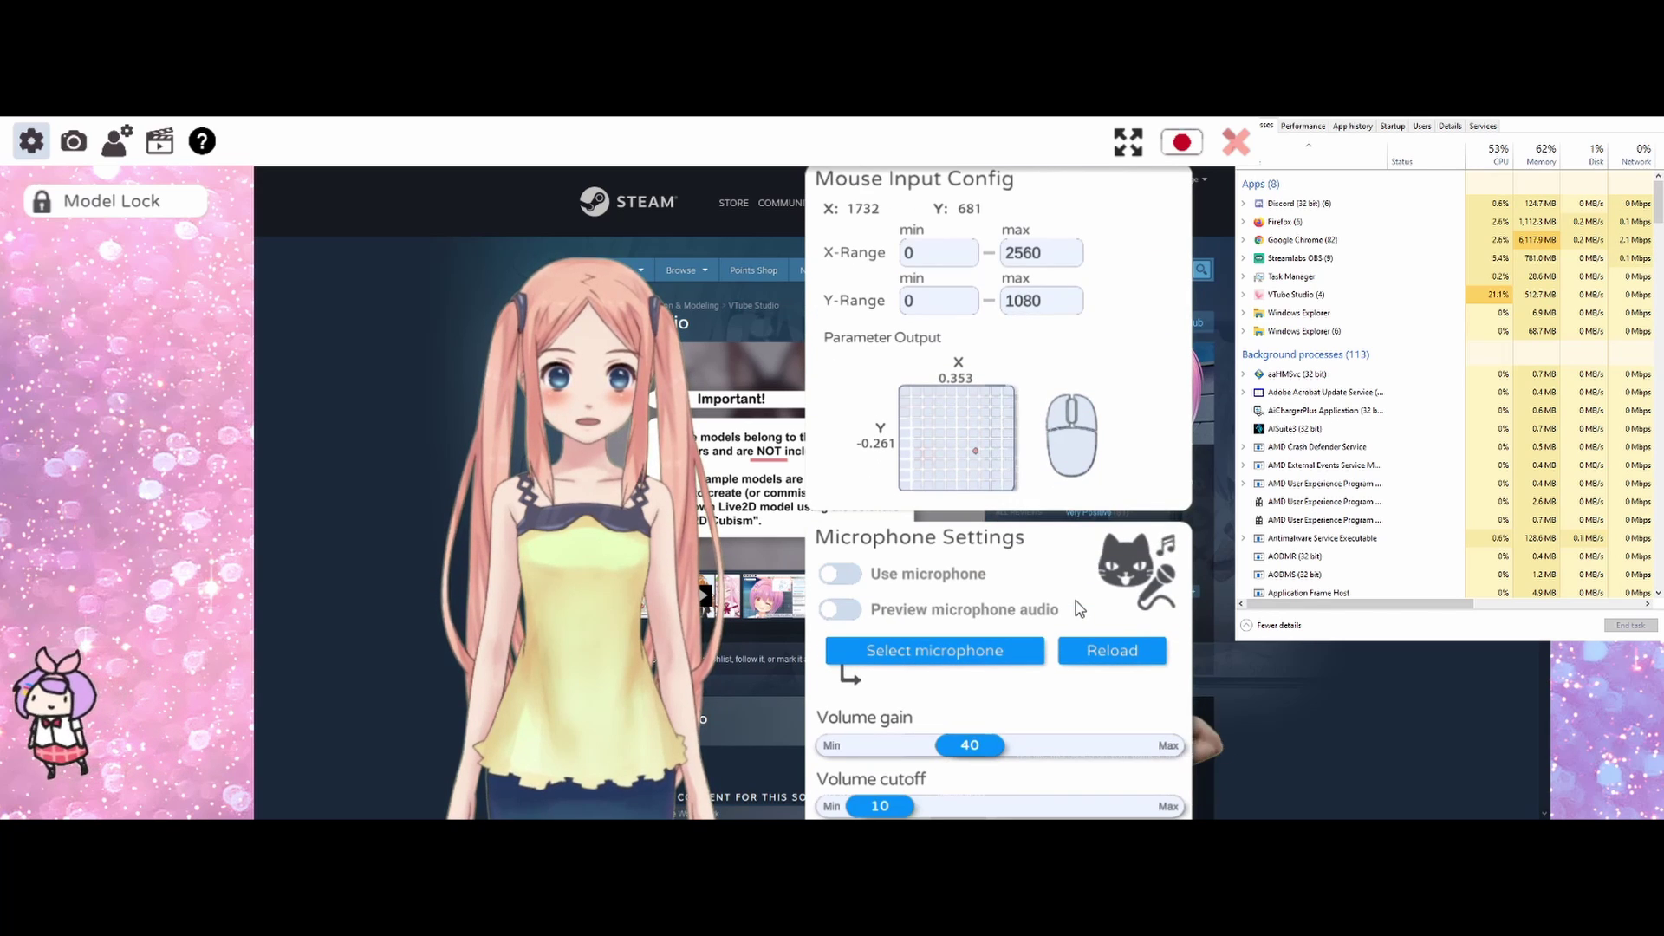
scroll(1076, 602, "down", 3)
scroll(1074, 601, "down", 2)
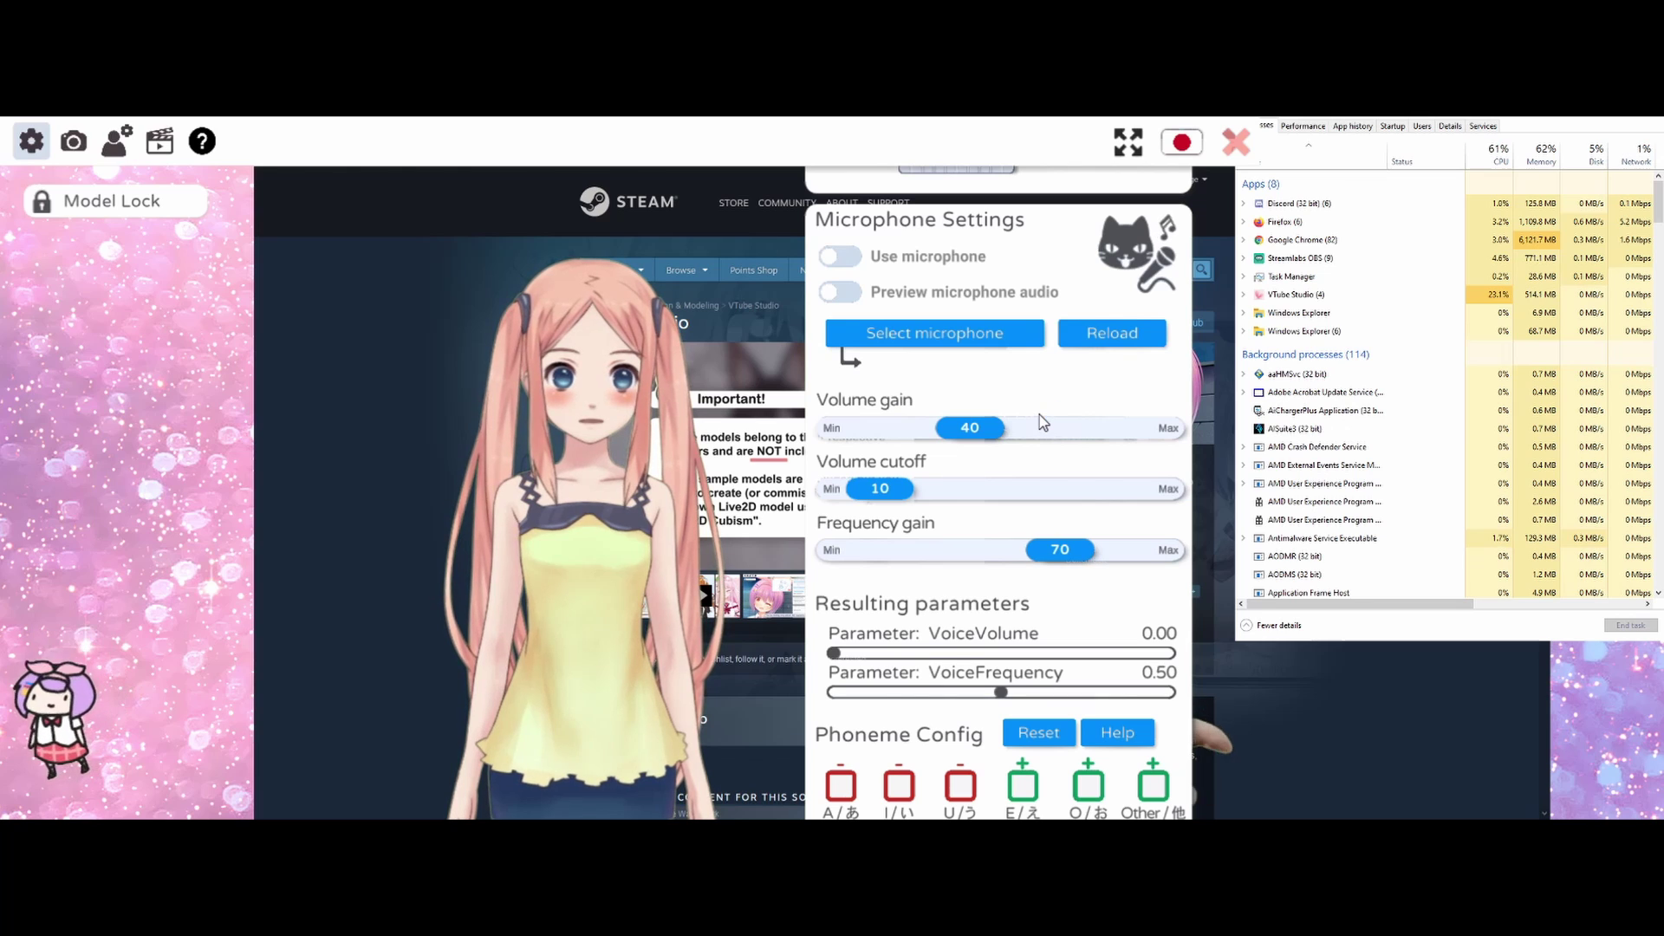
scroll(1039, 416, "down", 1)
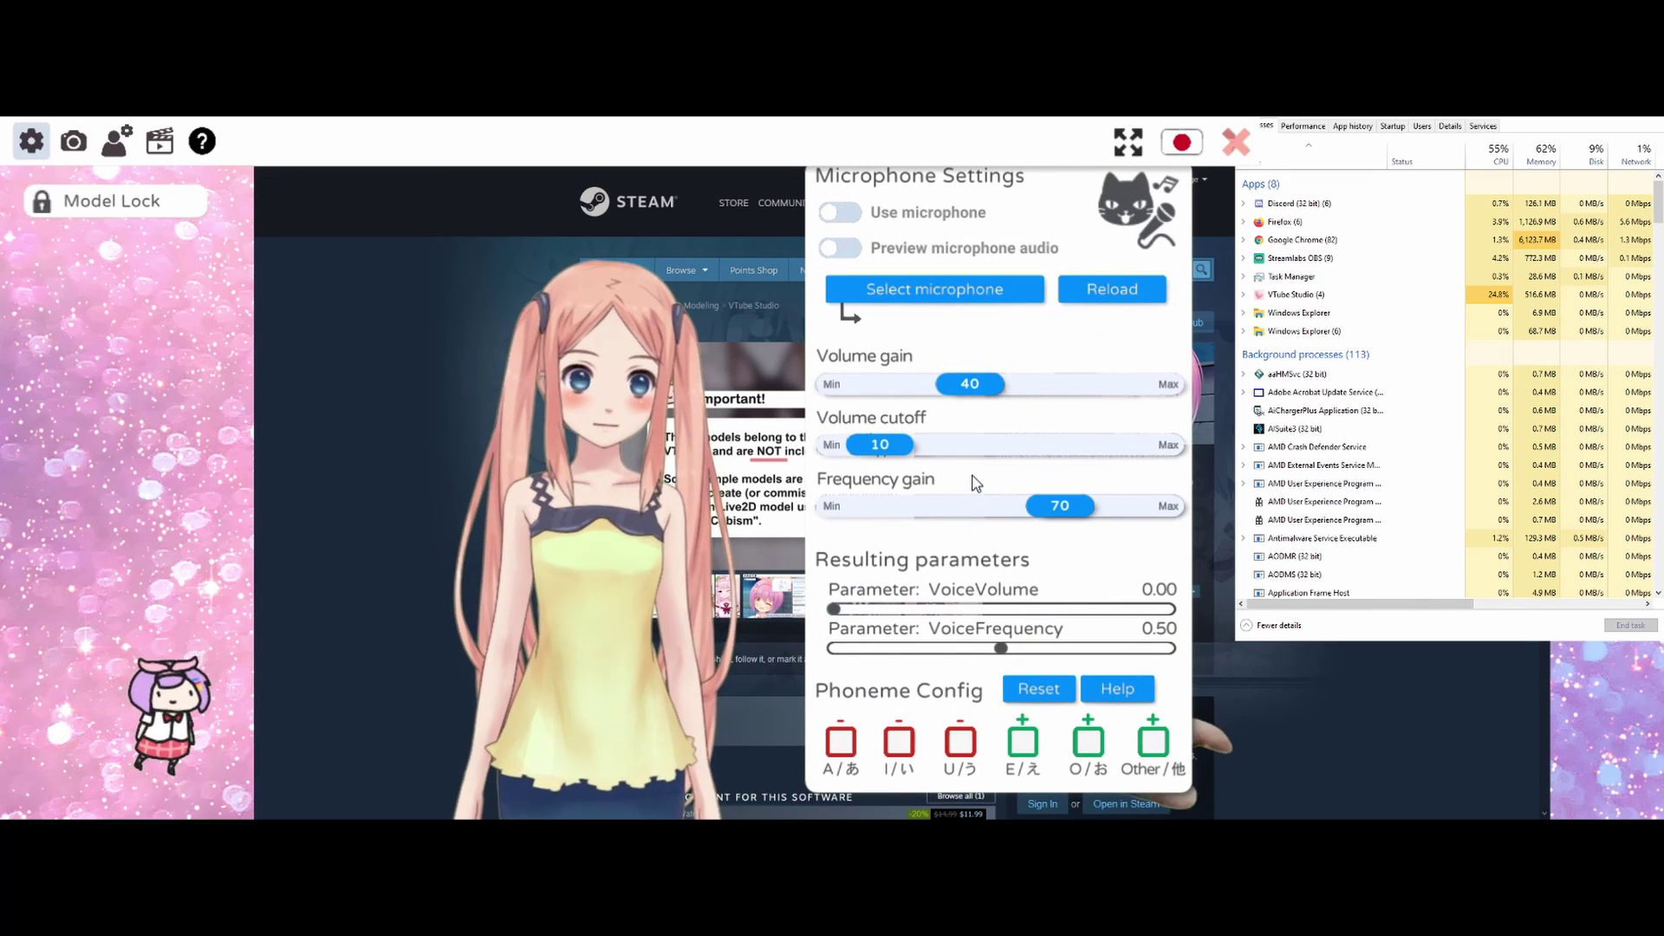
scroll(977, 482, "up", 3)
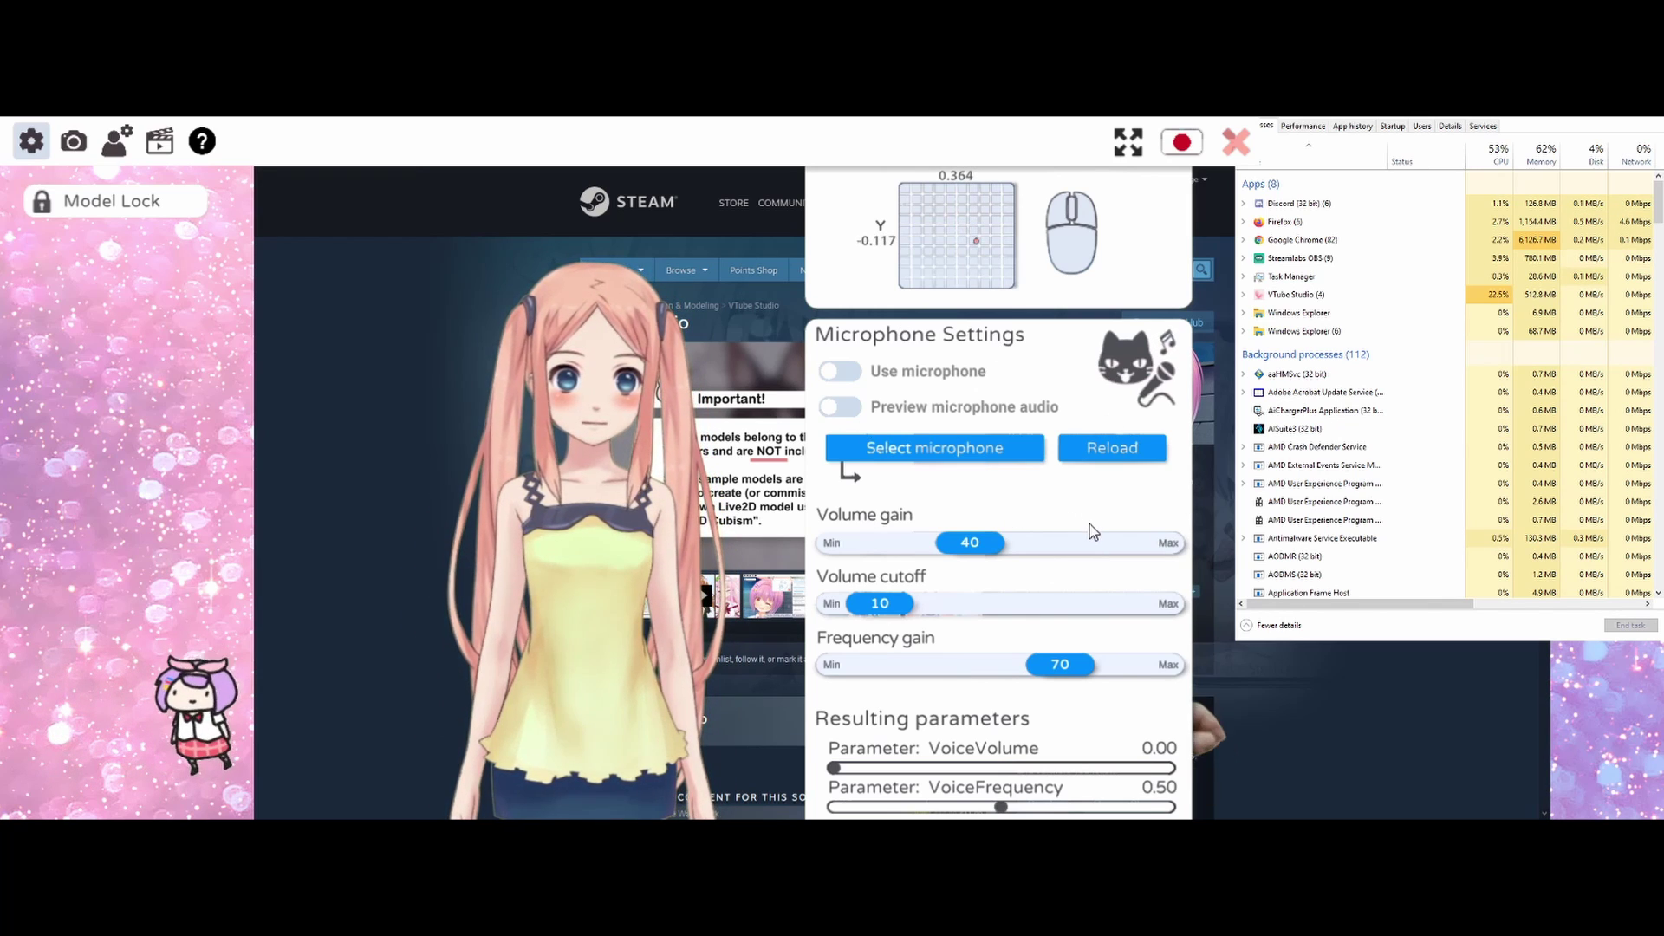
scroll(1092, 531, "up", 10)
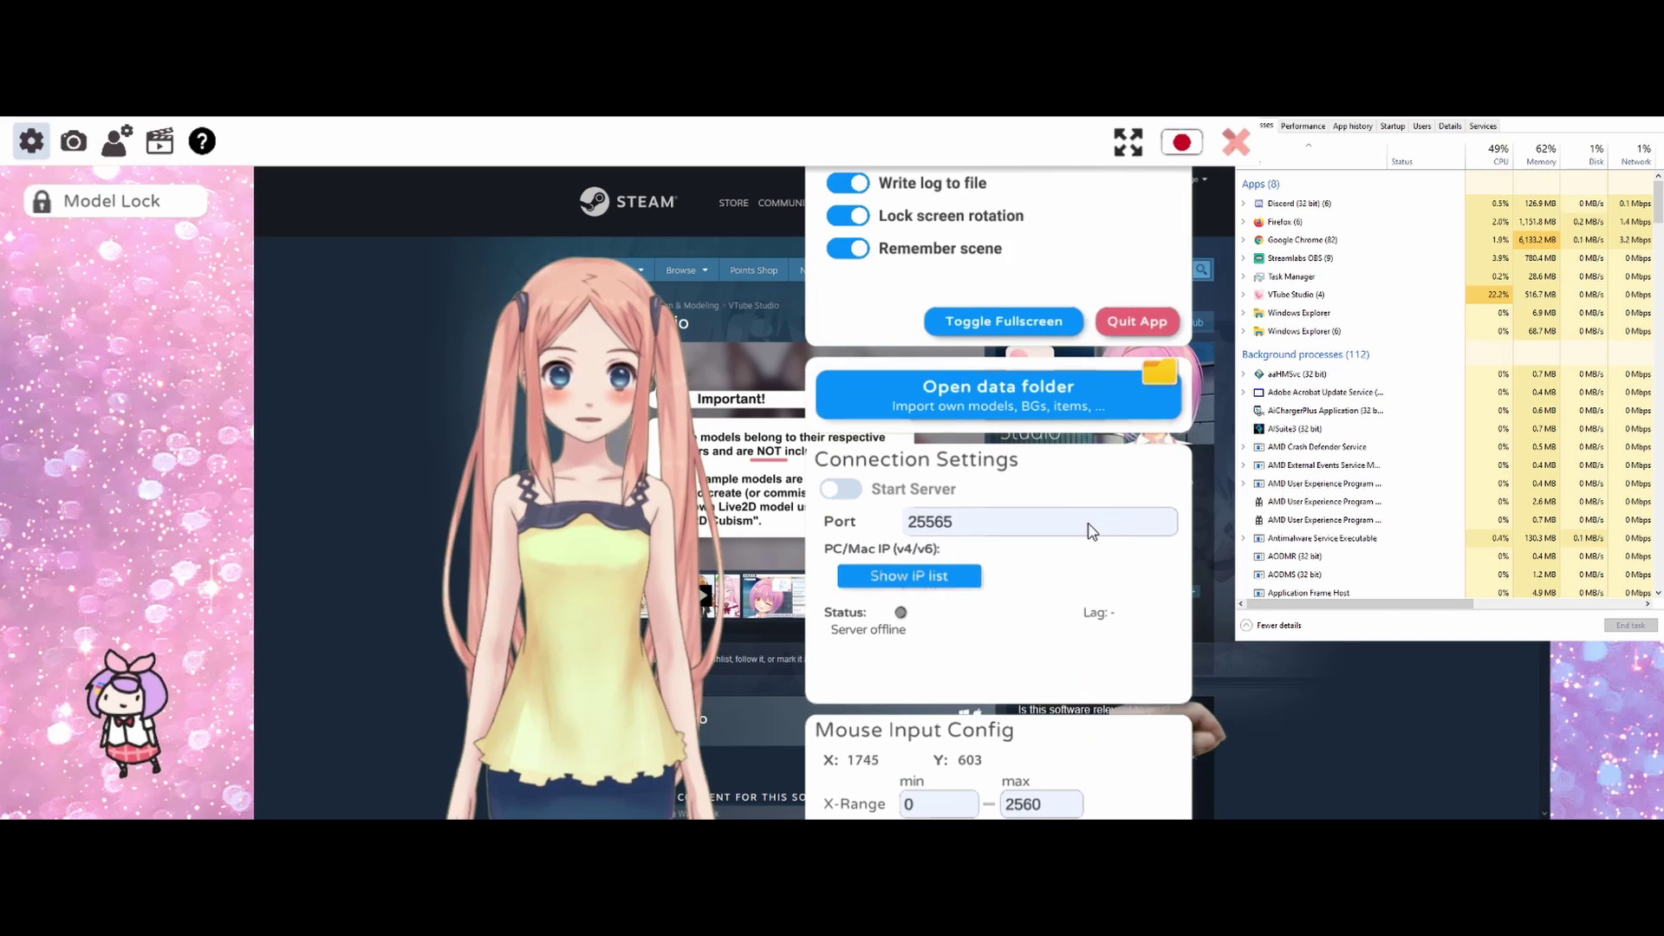
scroll(1105, 442, "up", 2)
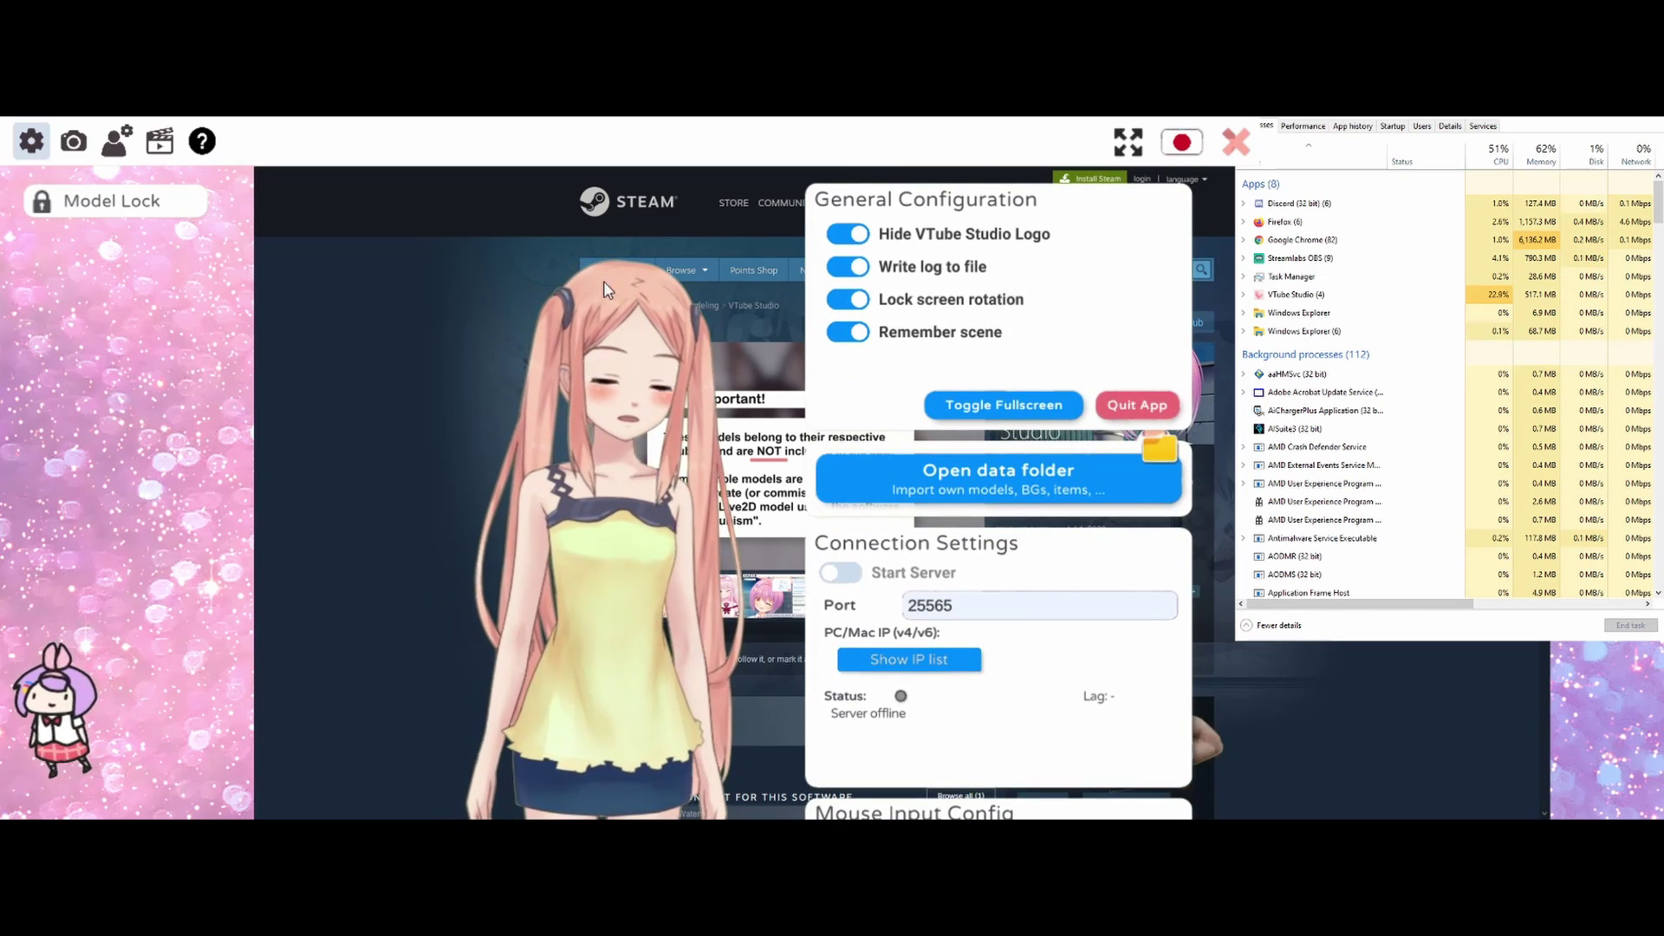
Review the webcam tracking, tracking loss, quality and effects, virtual webcam and NDI settings
left_click(73, 143)
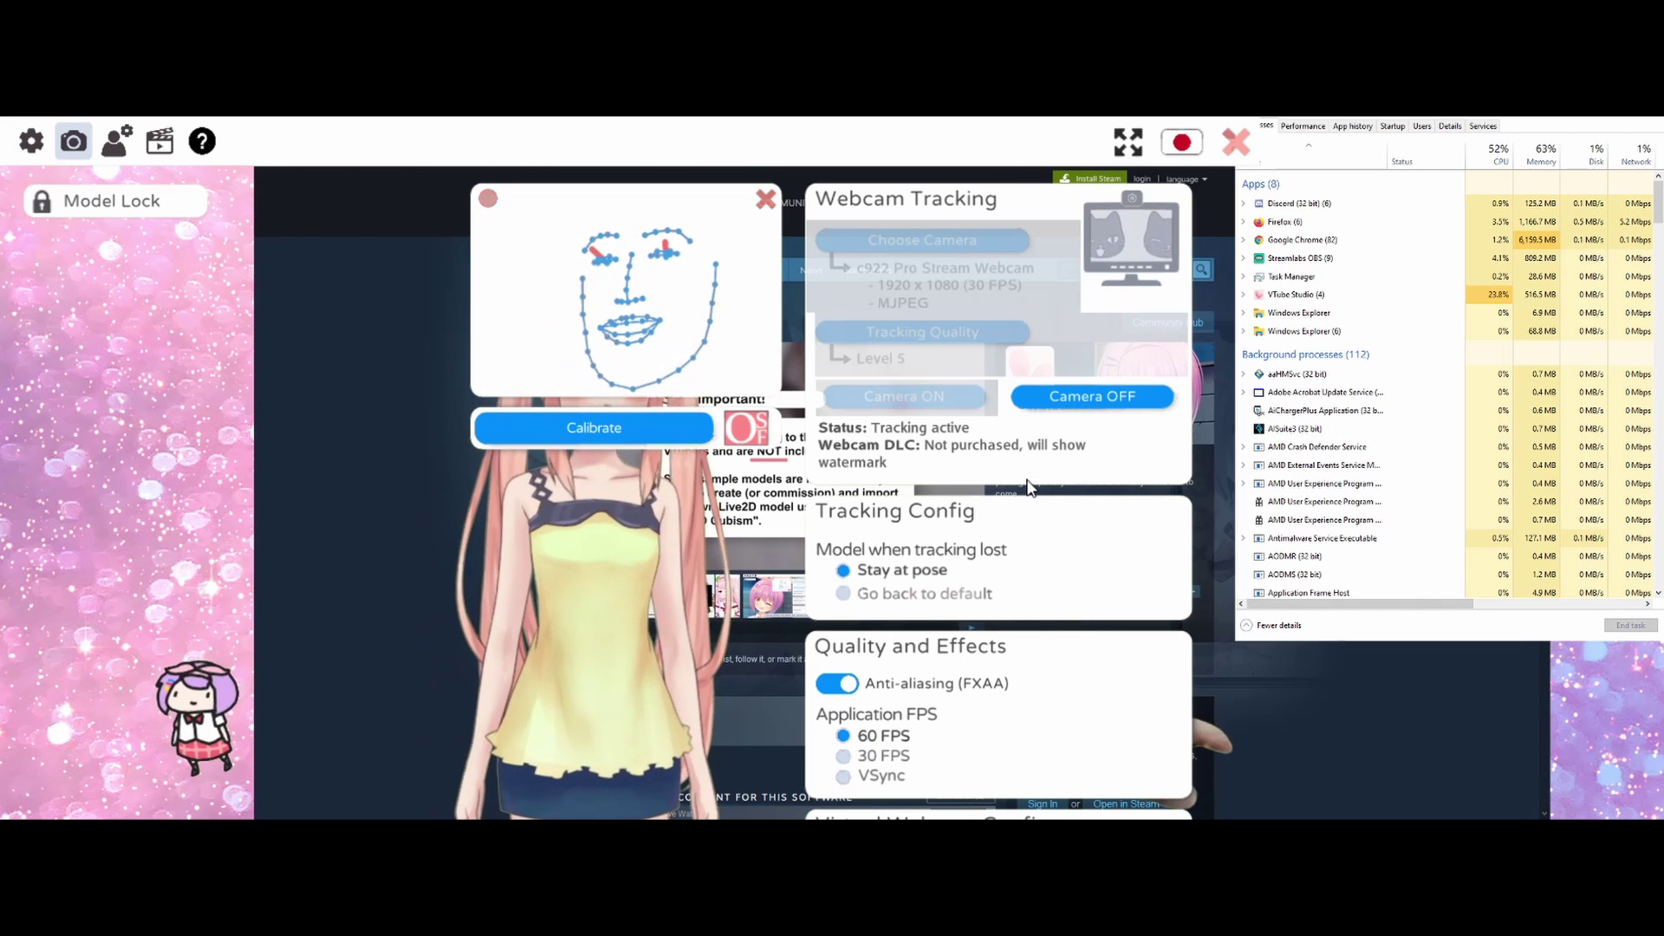
scroll(1075, 585, "down", 1)
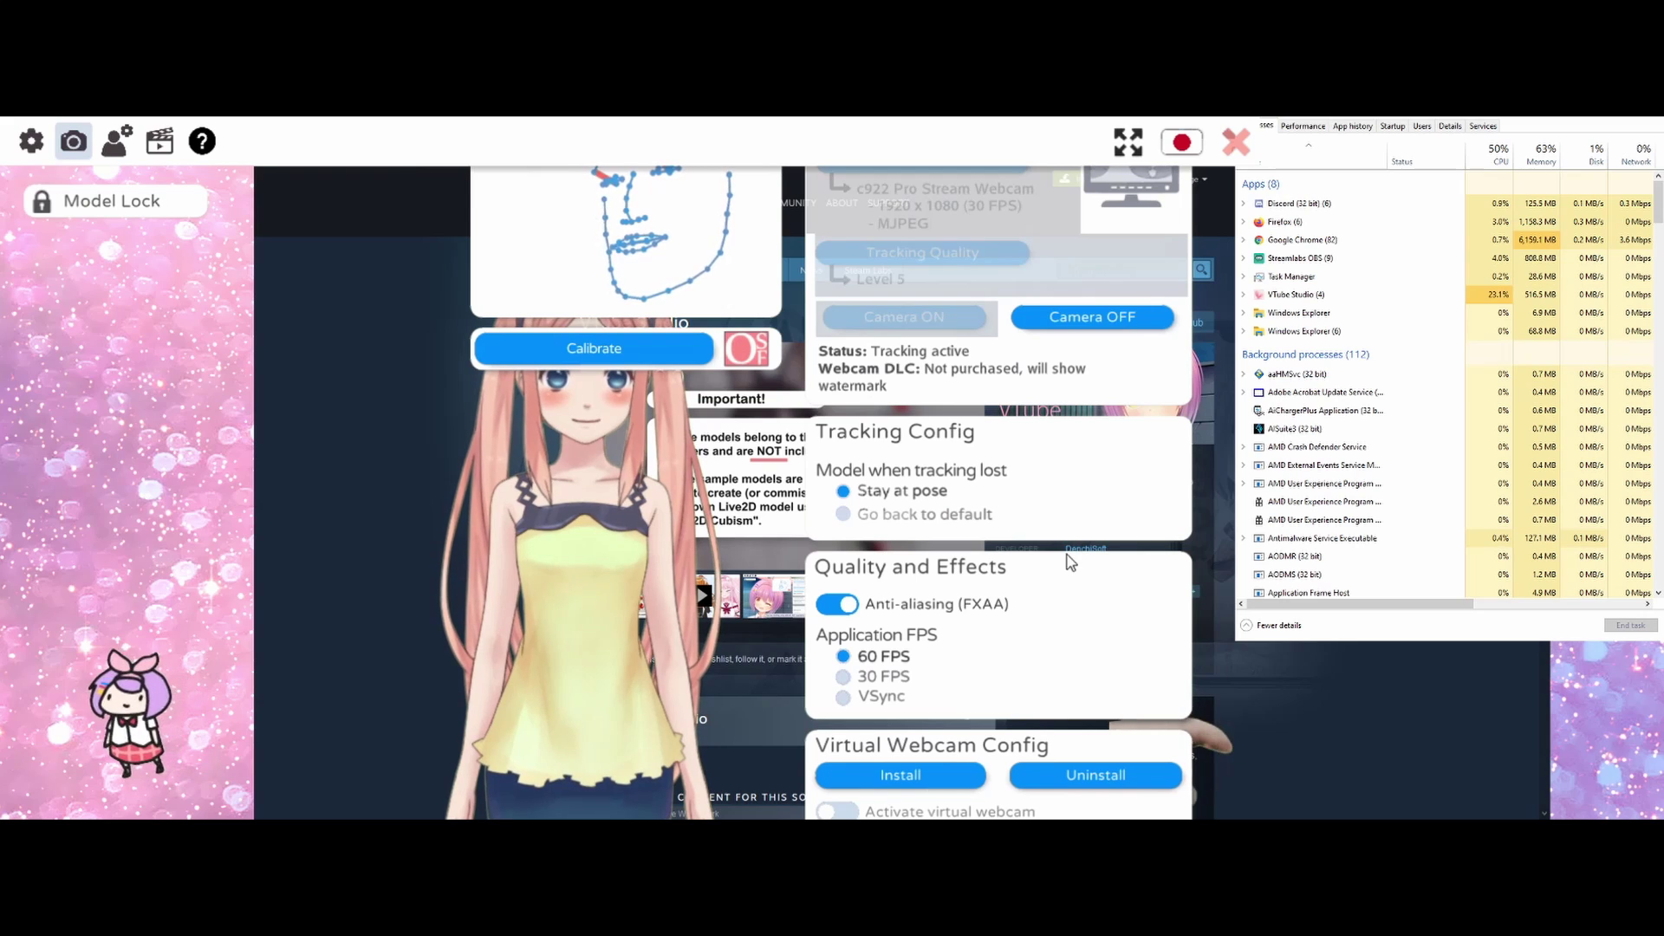
scroll(1071, 562, "down", 1)
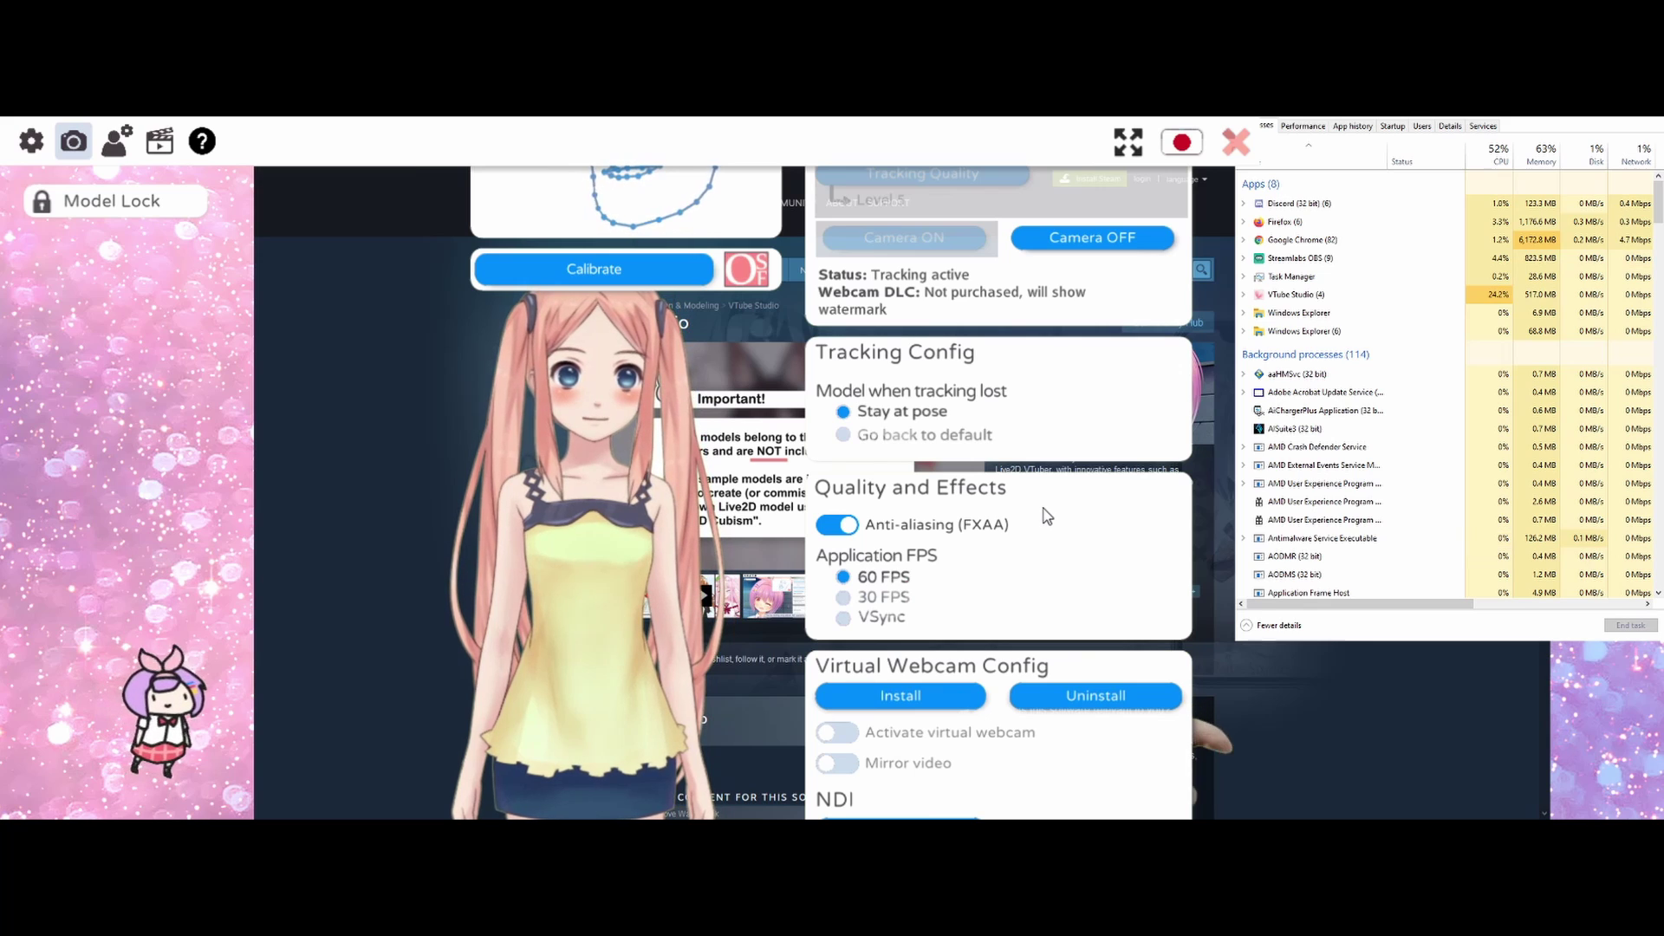
scroll(1047, 517, "down", 1)
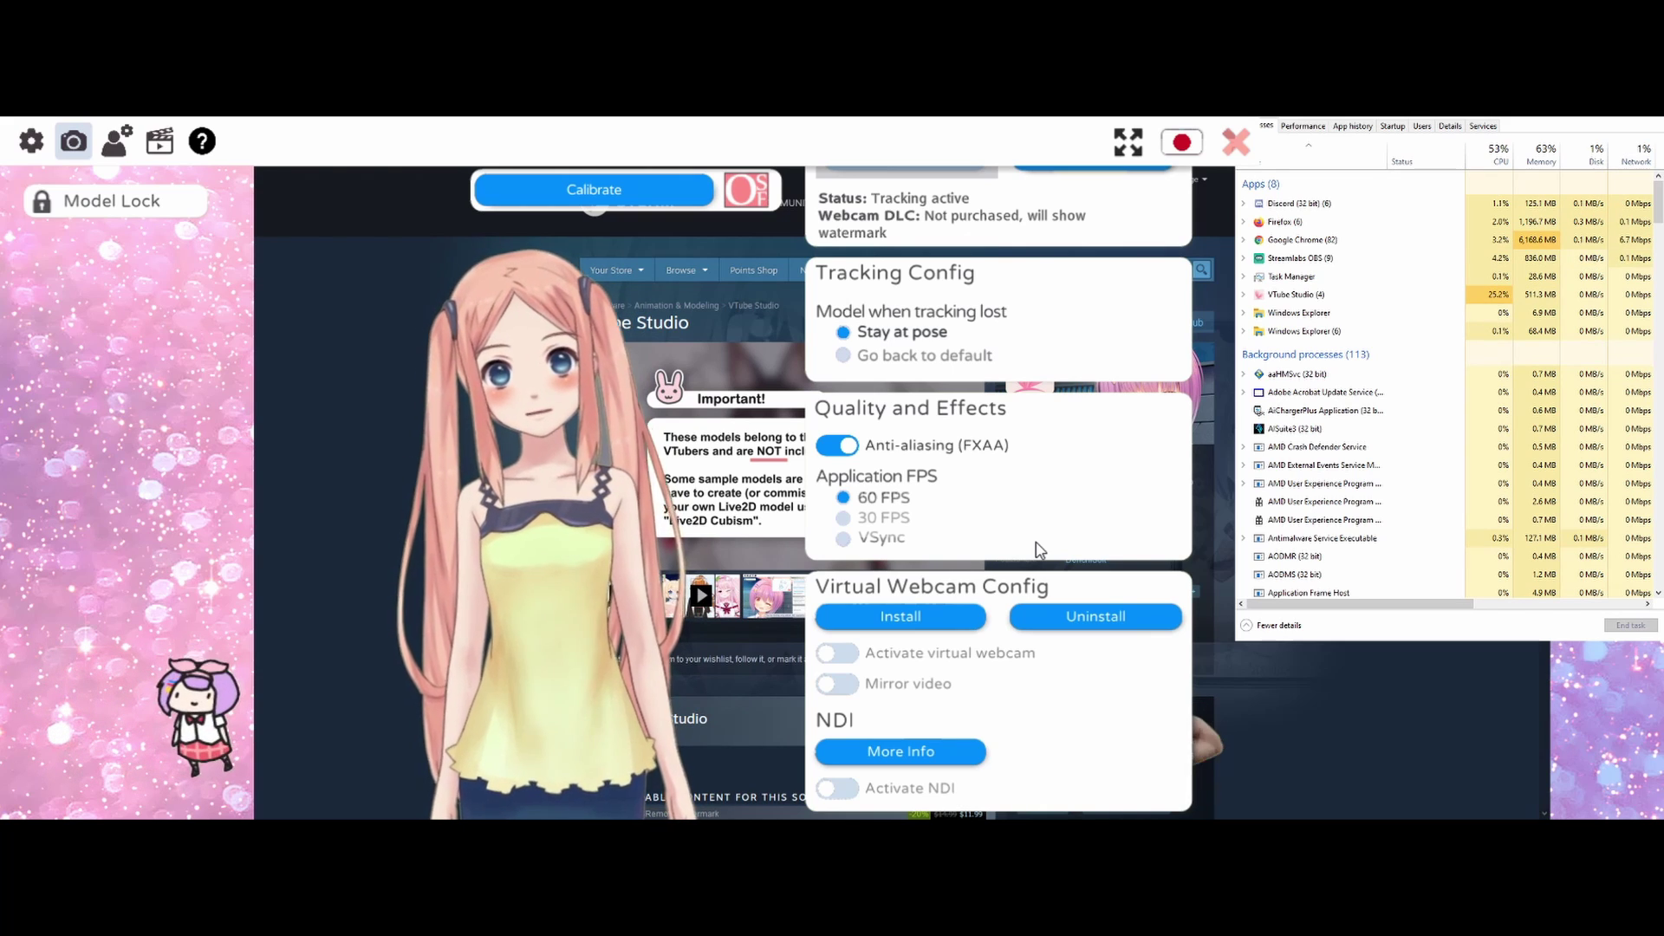
scroll(1038, 548, "down", 1)
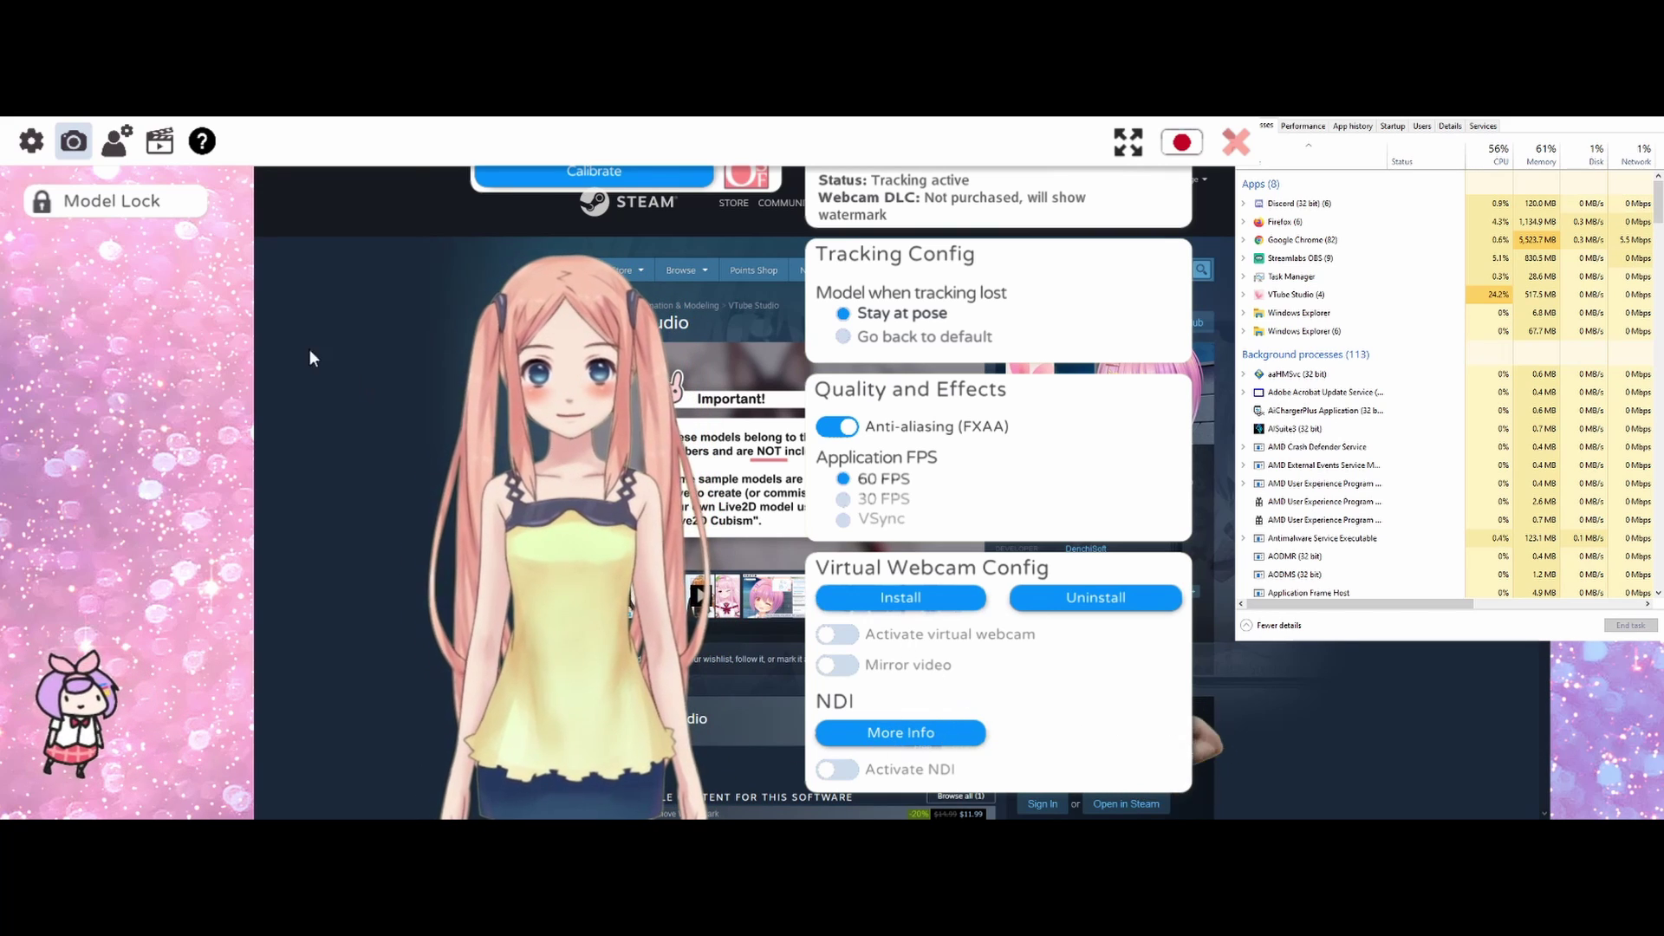
Open the Epsilon_free model's settings and review its auto setup, movement and physics options
left_click(118, 146)
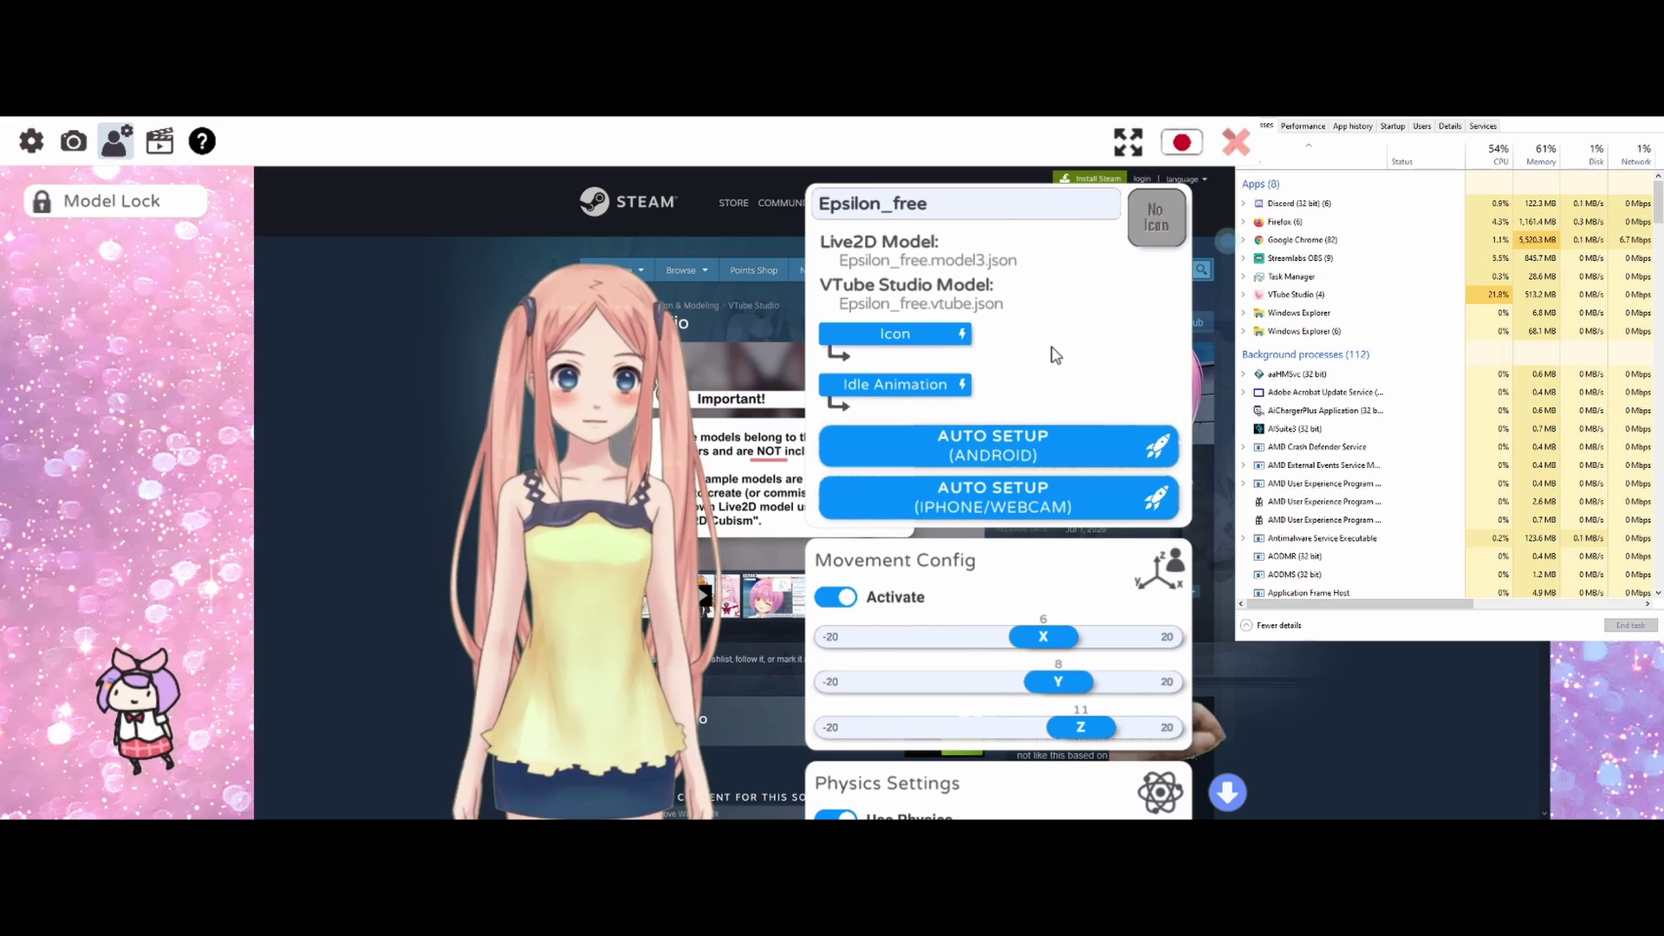
scroll(1055, 355, "down", 1)
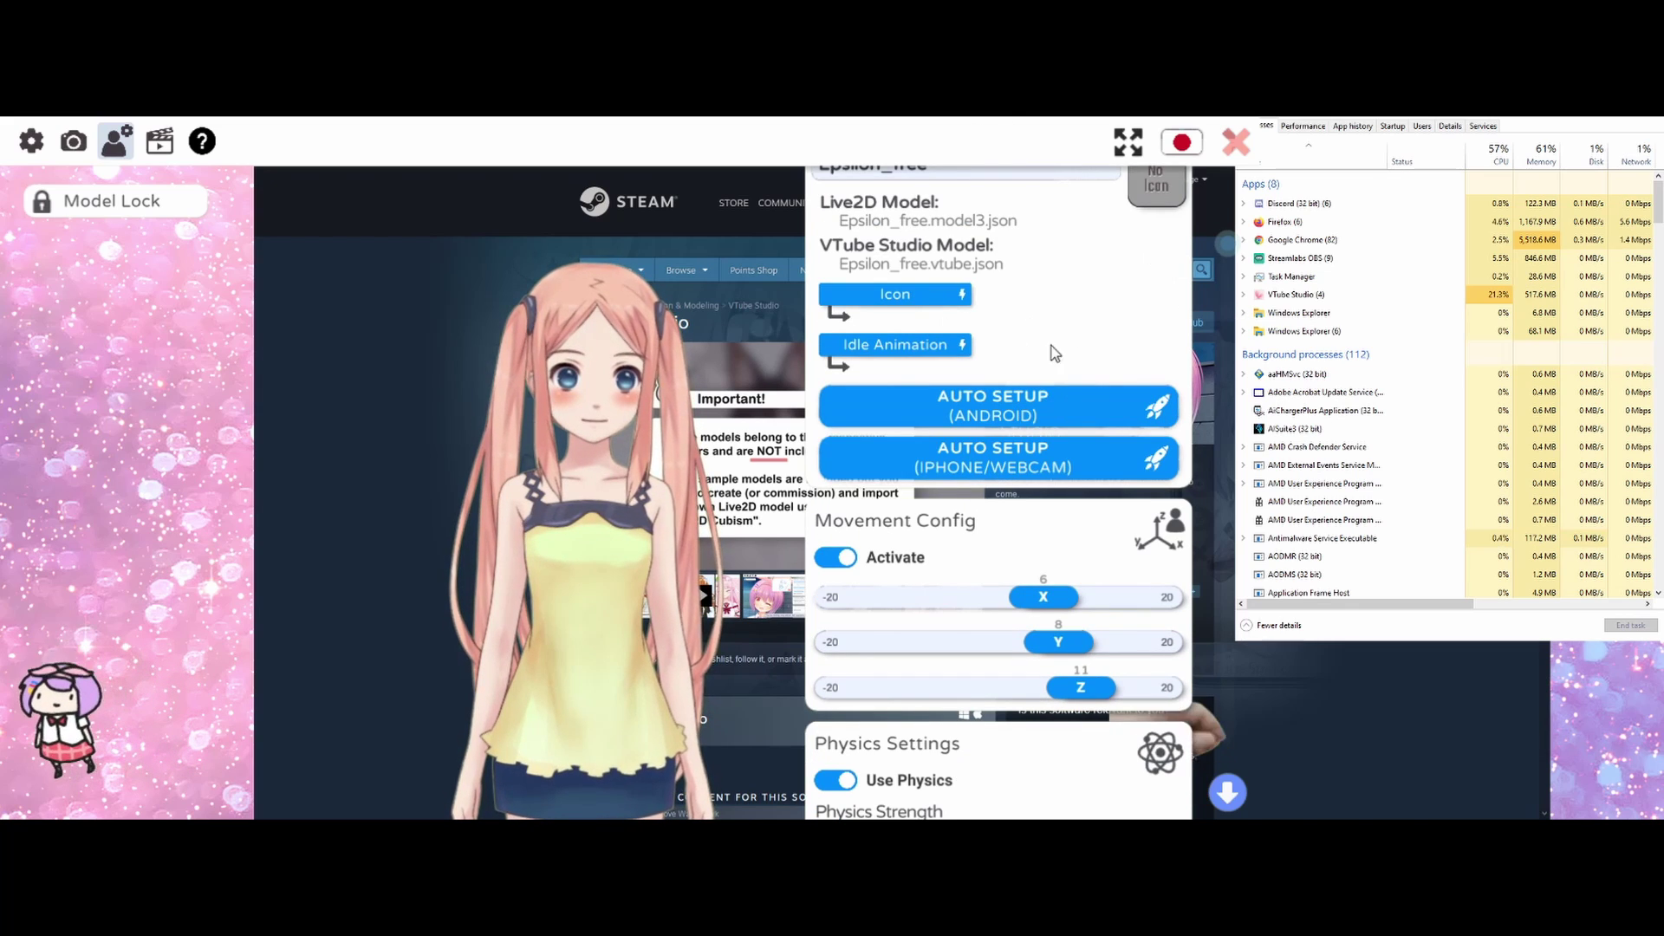
scroll(1102, 350, "down", 3)
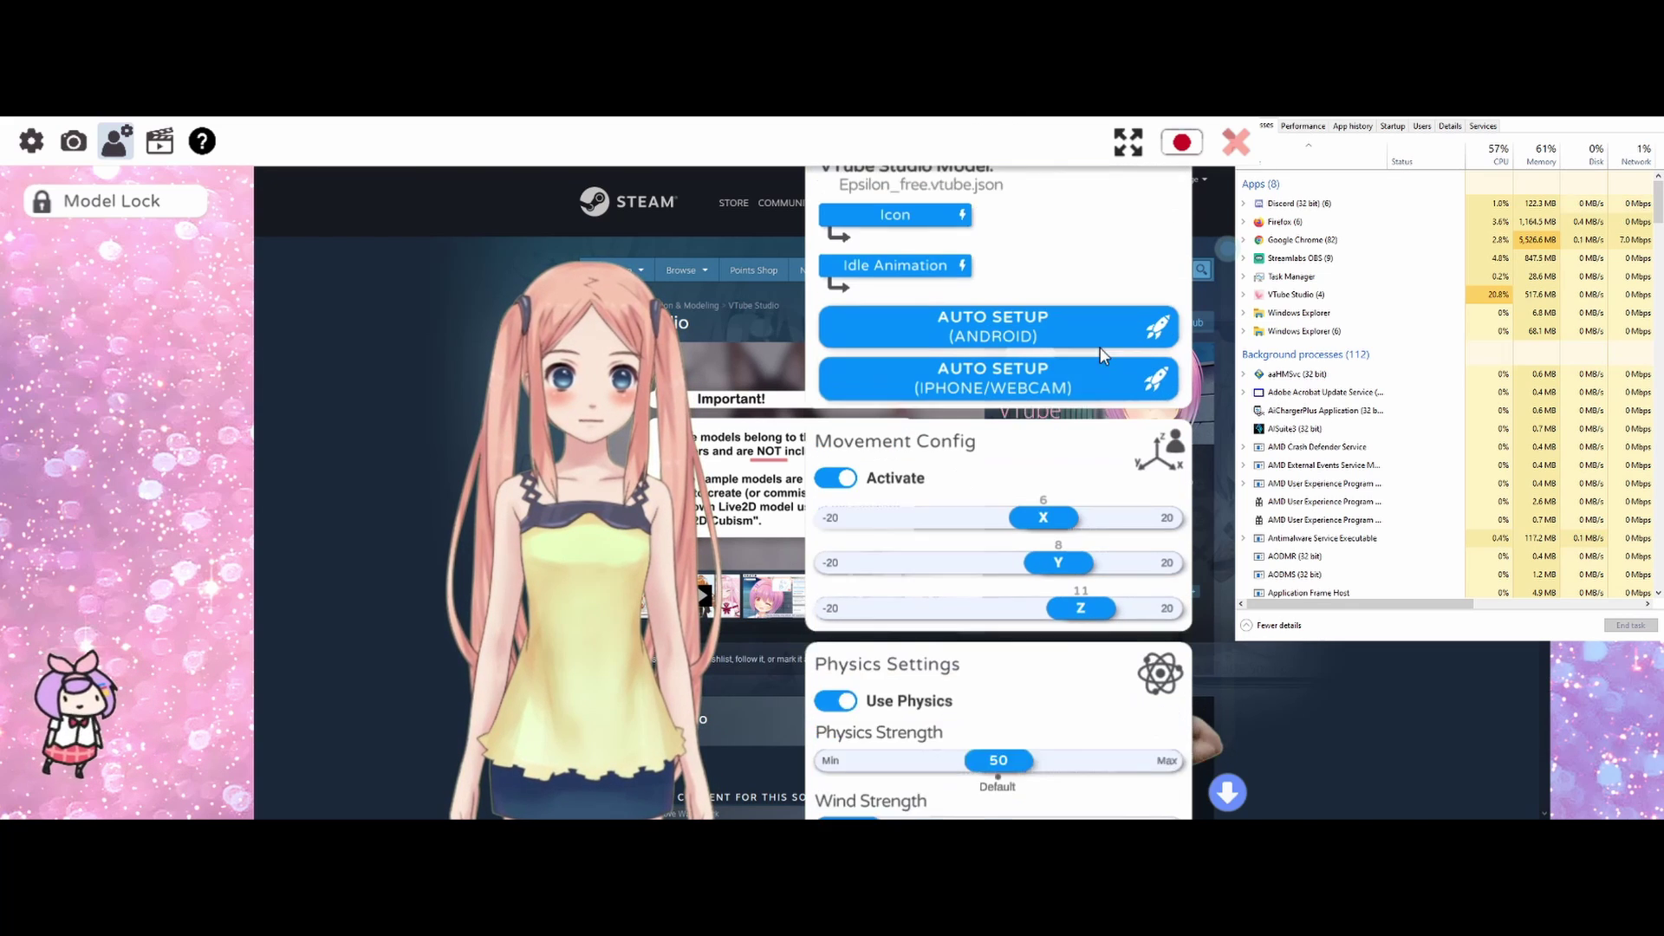
scroll(1029, 411, "down", 3)
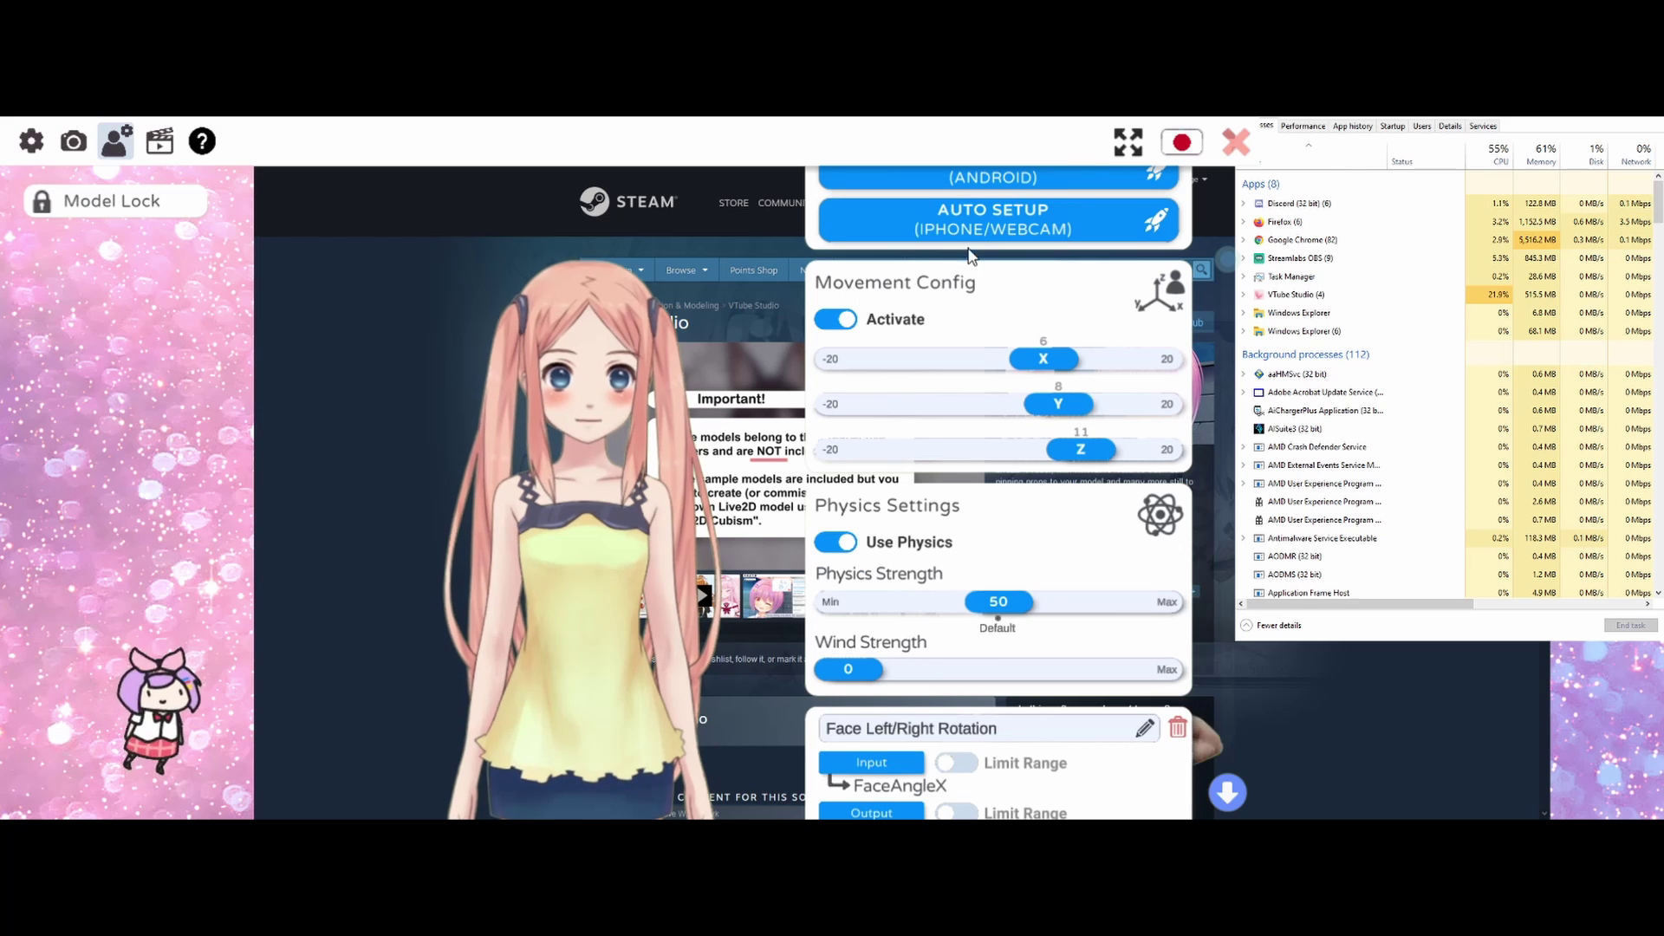
scroll(981, 321, "down", 4)
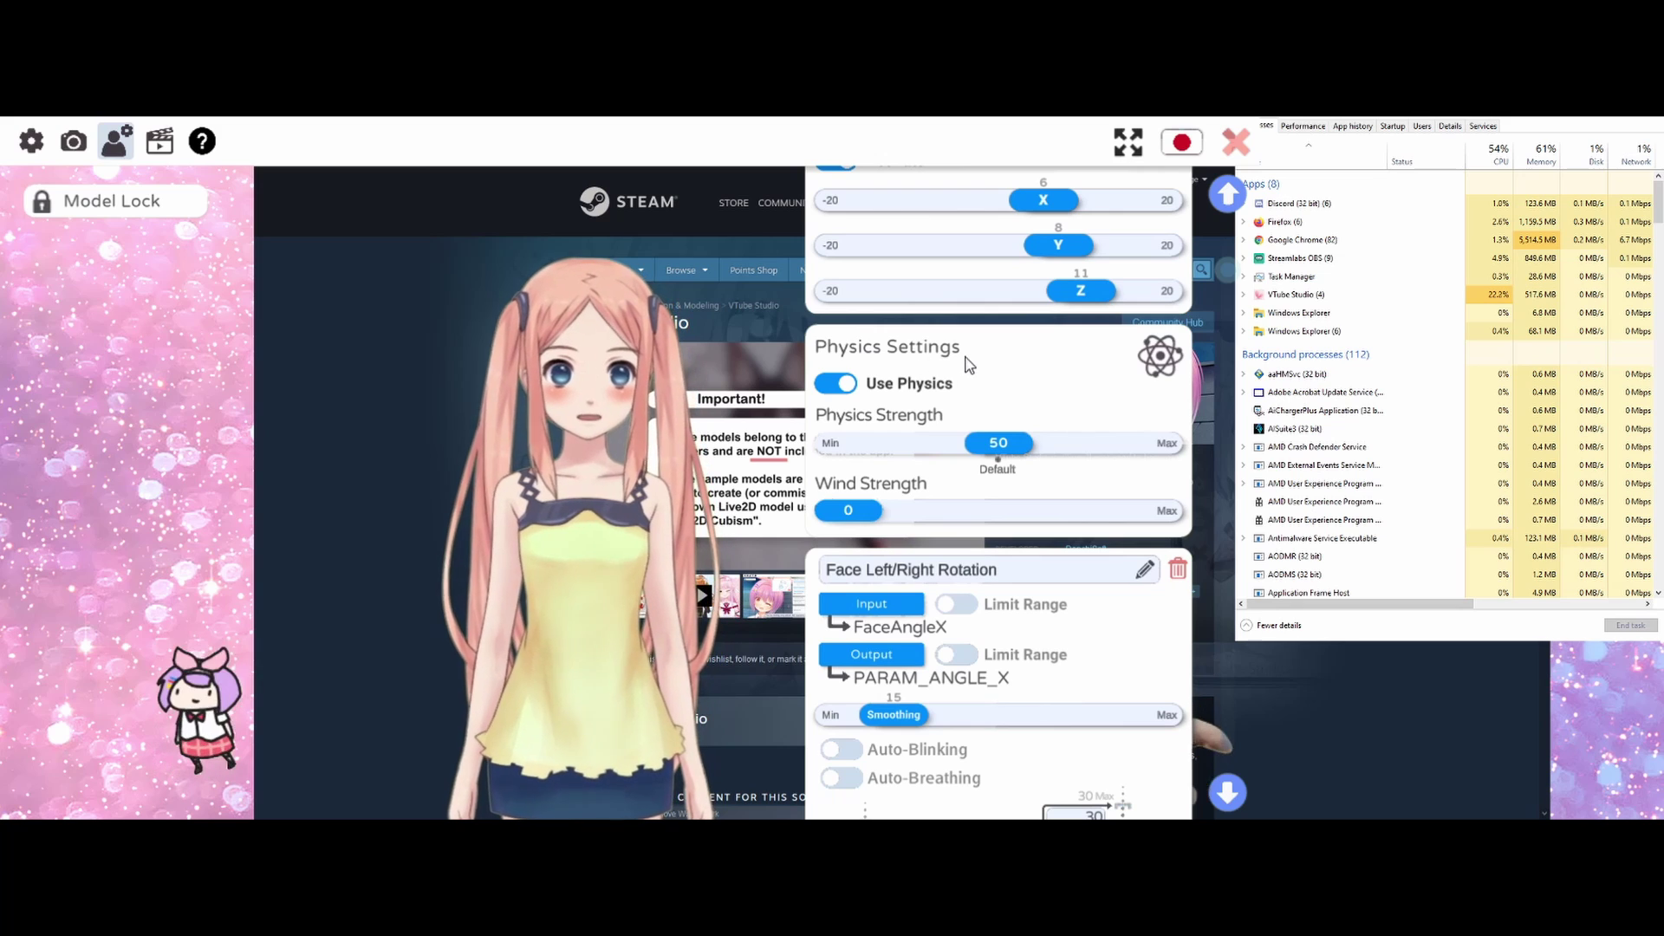
scroll(968, 364, "down", 1)
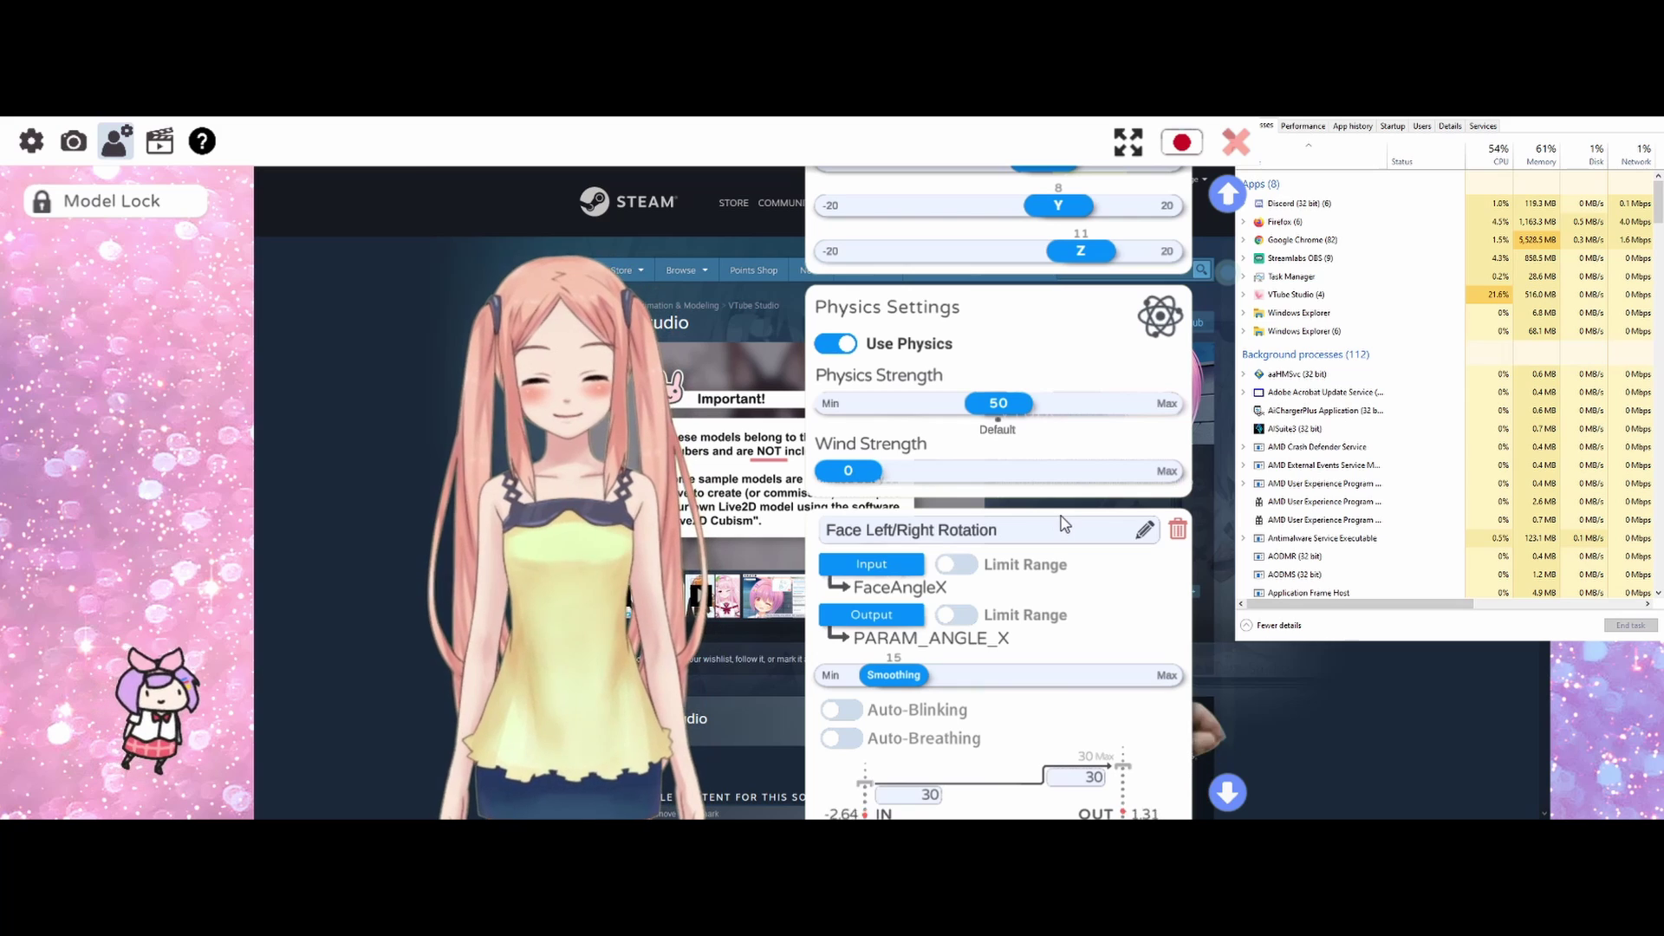
scroll(1020, 522, "down", 2)
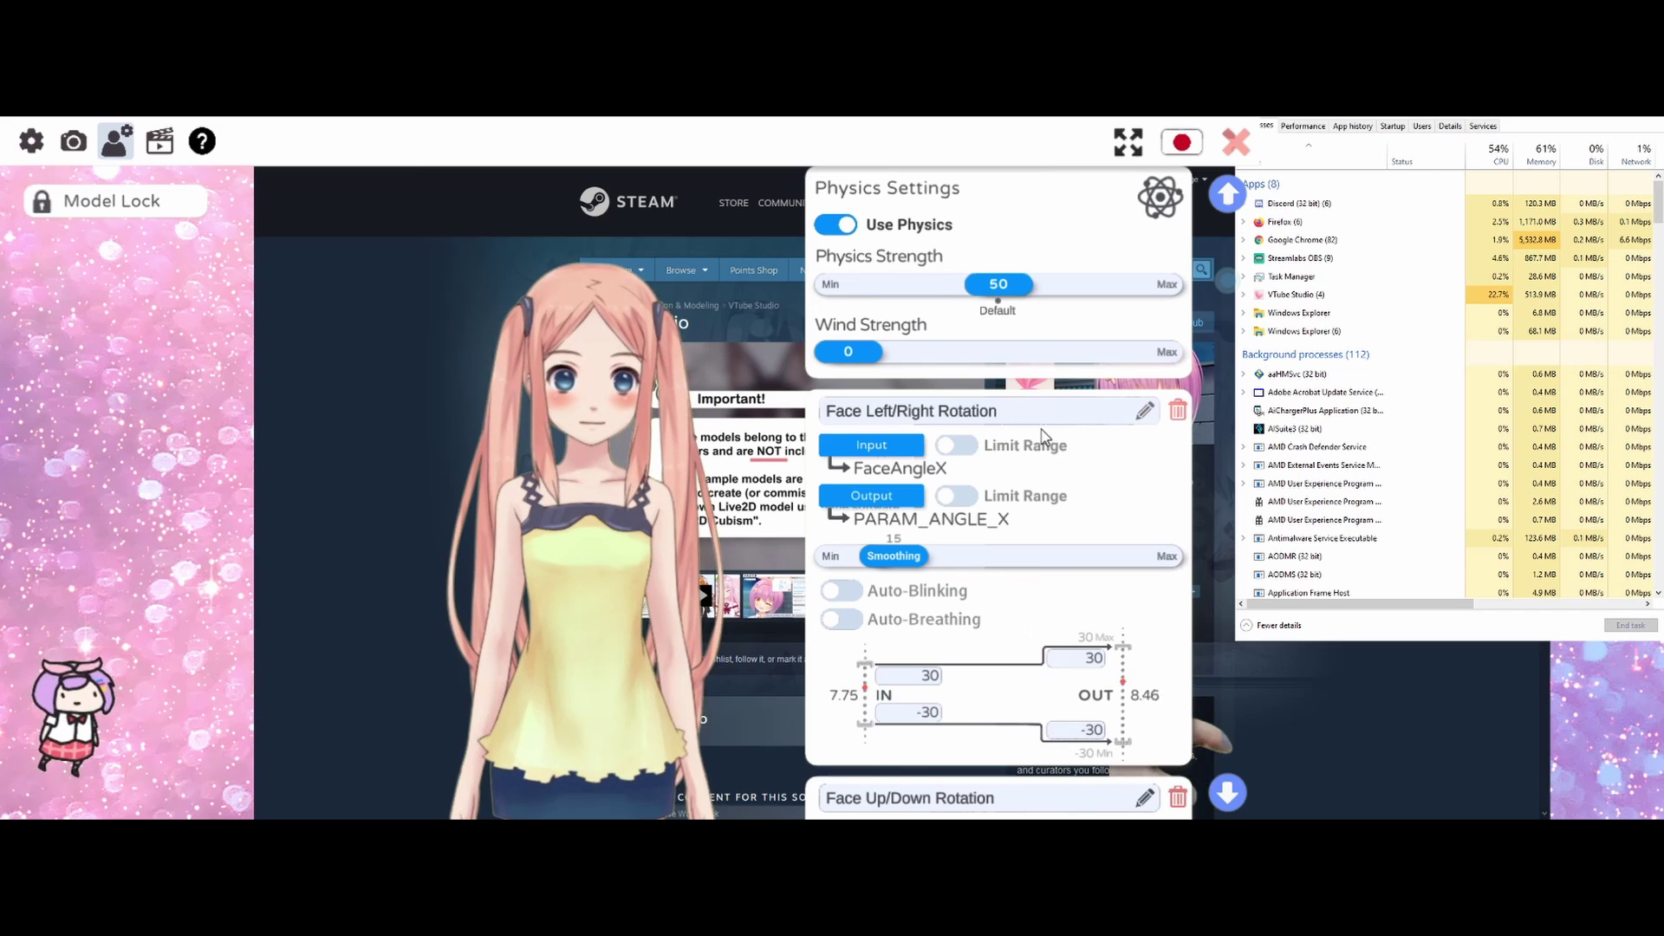
Review the model's face, eye, brow, mouth and body rotation parameter mappings, and open the hotkey settings
scroll(1043, 436, "down", 10)
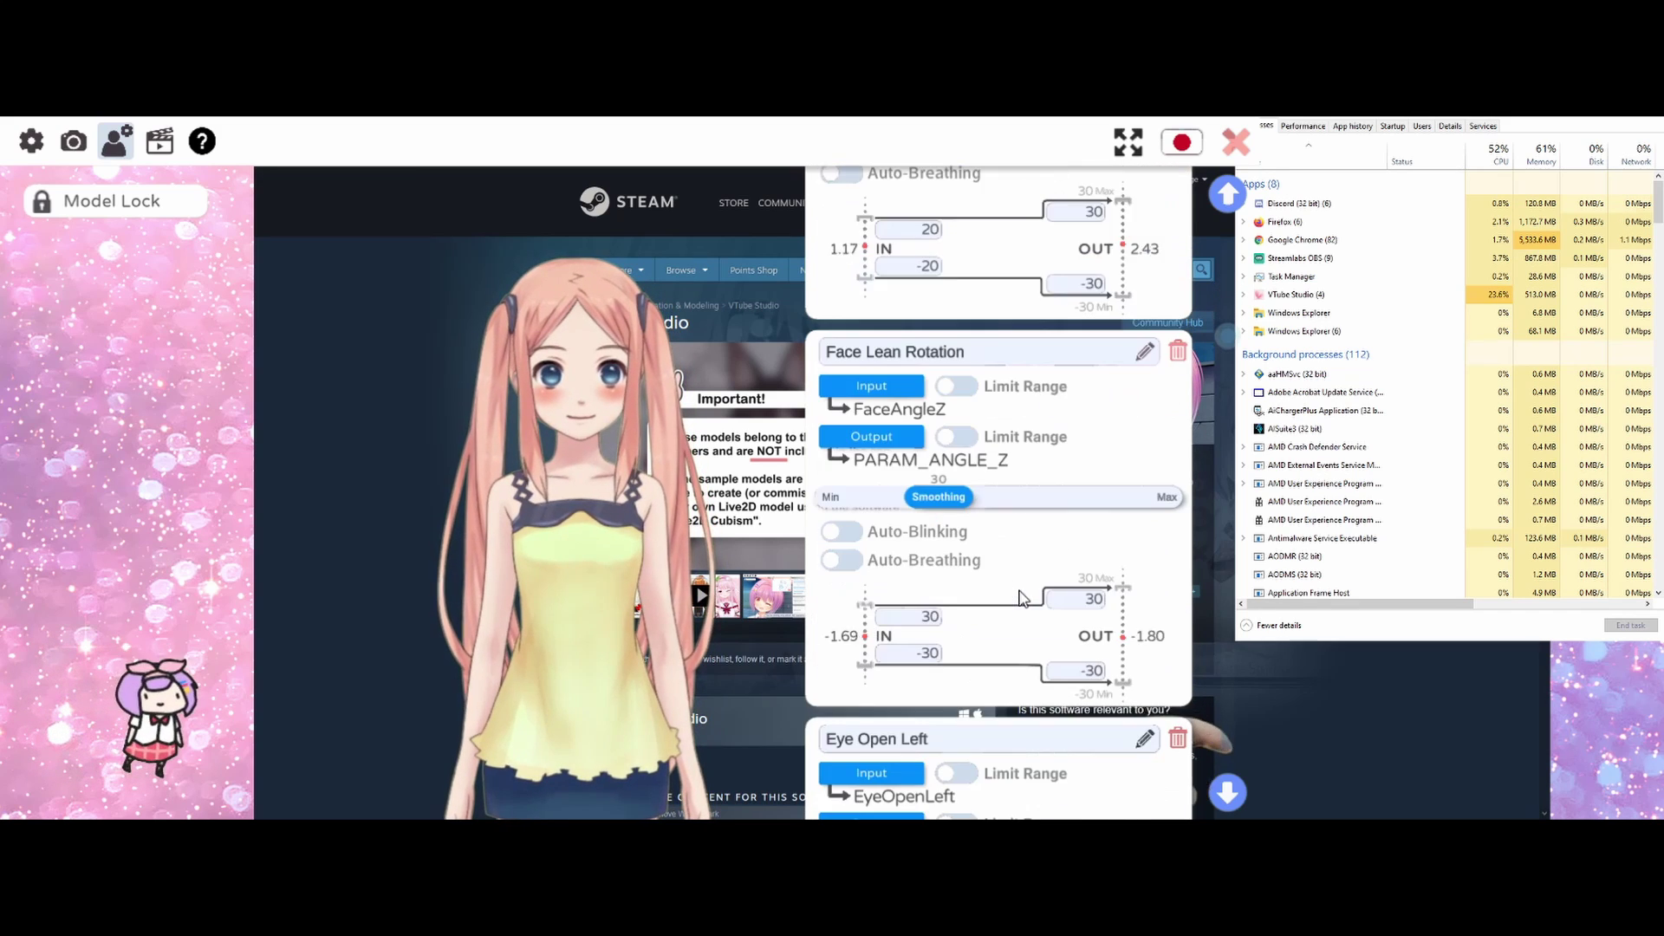
scroll(1022, 598, "down", 5)
scroll(1023, 598, "down", 5)
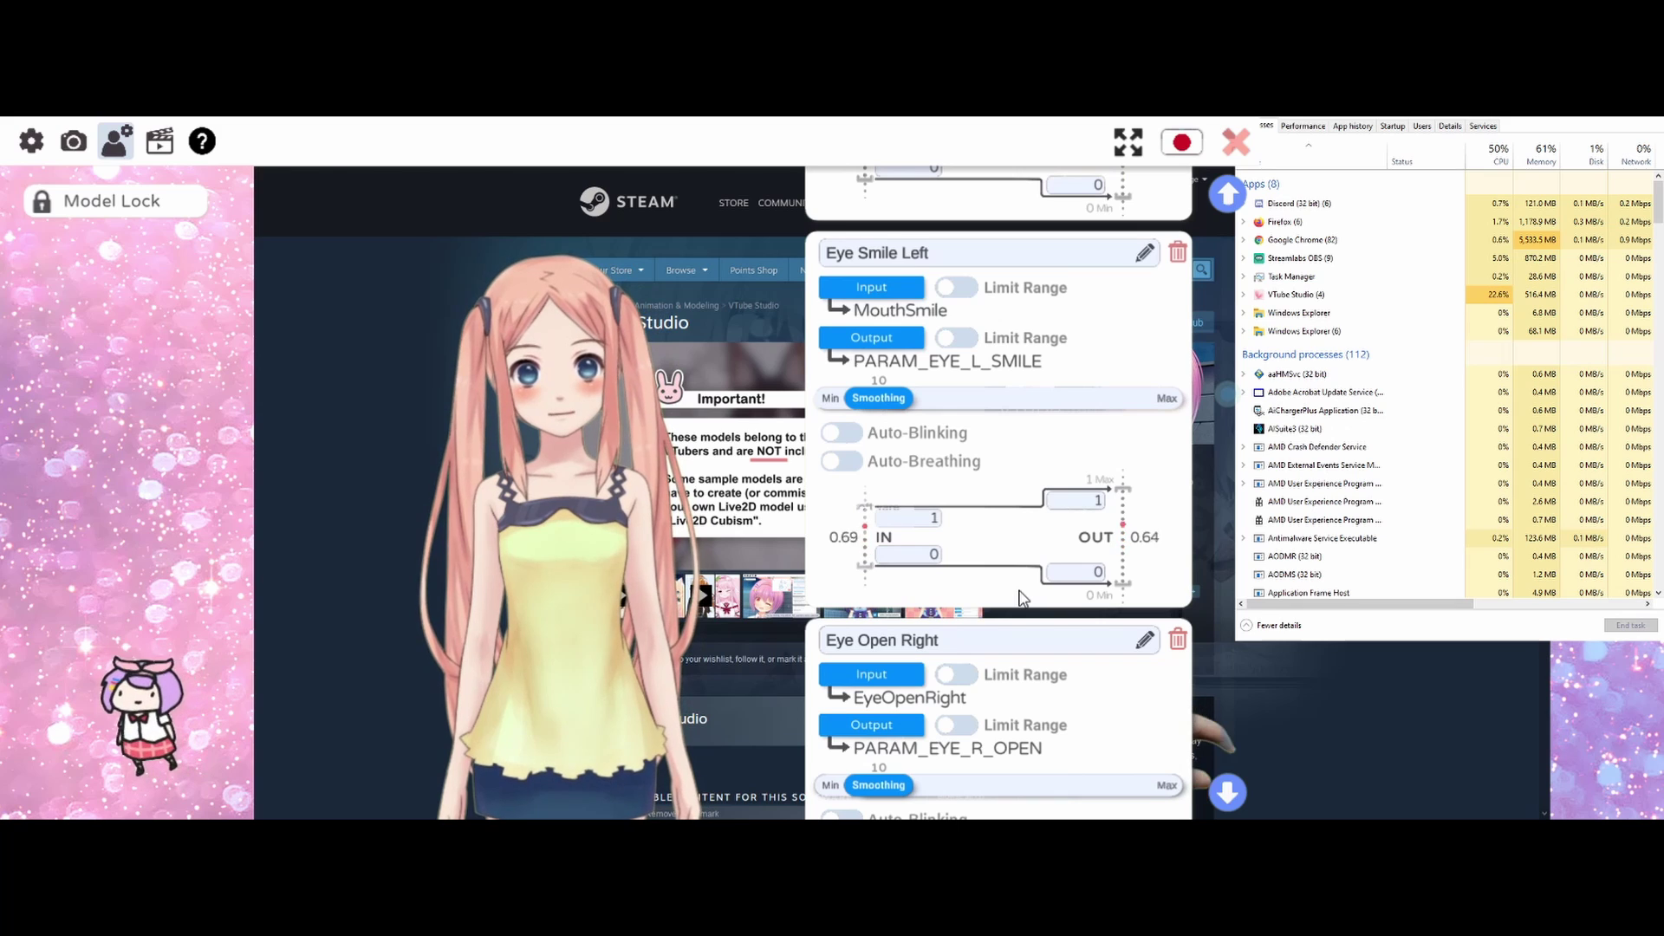
scroll(1020, 598, "down", 10)
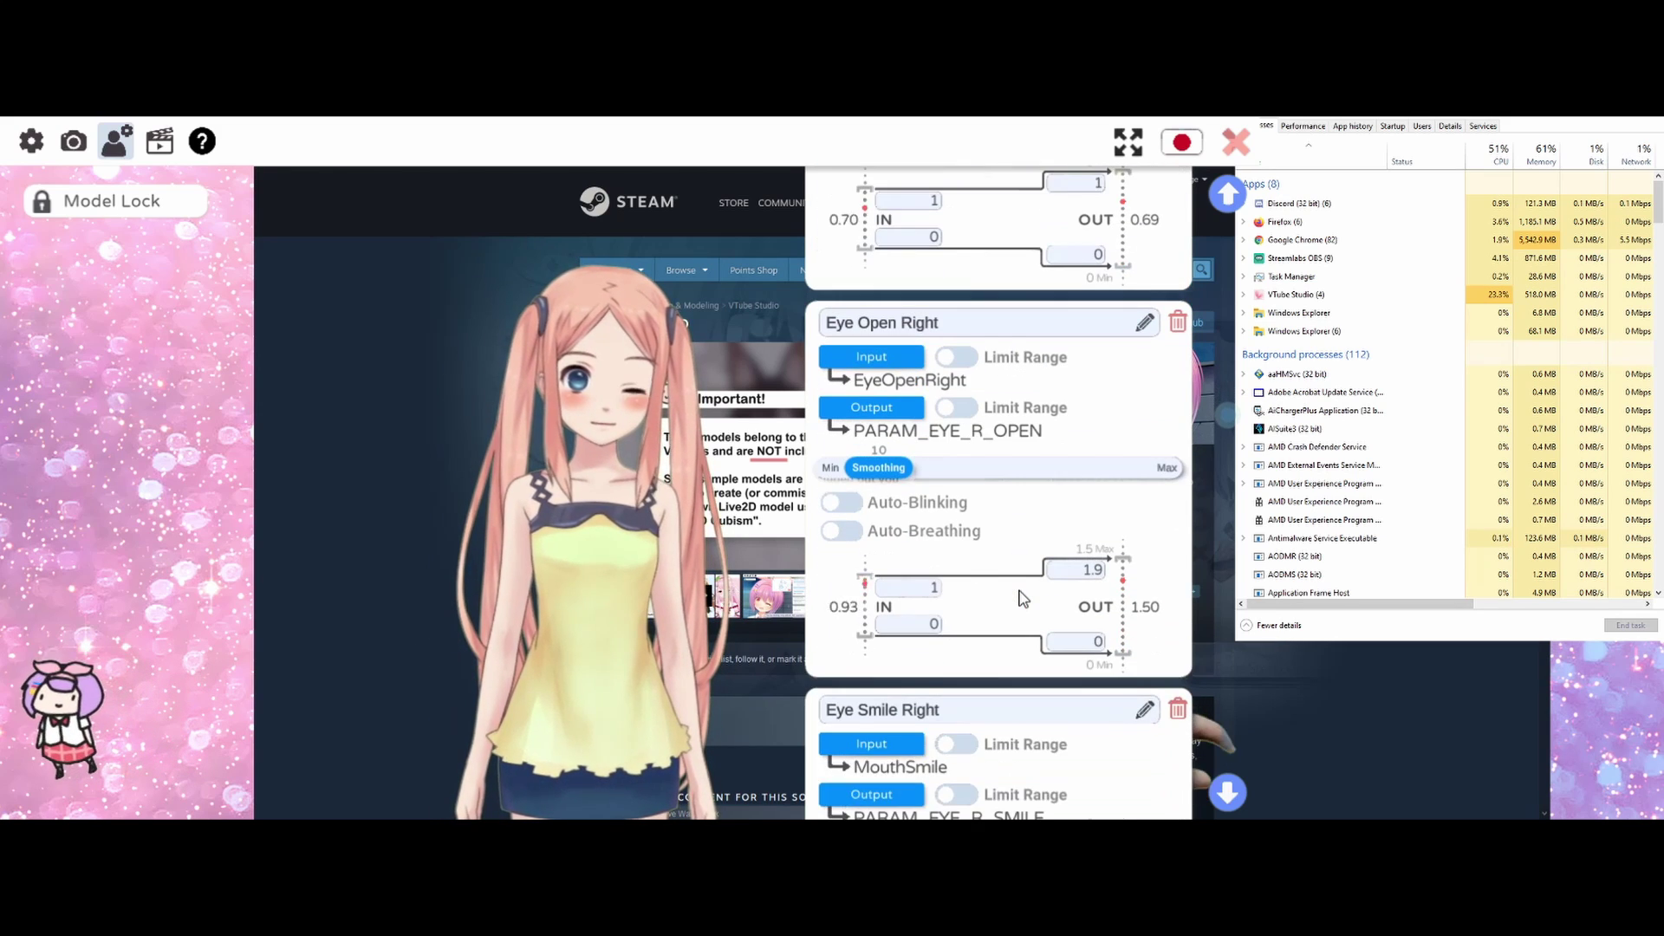
scroll(1022, 598, "down", 12)
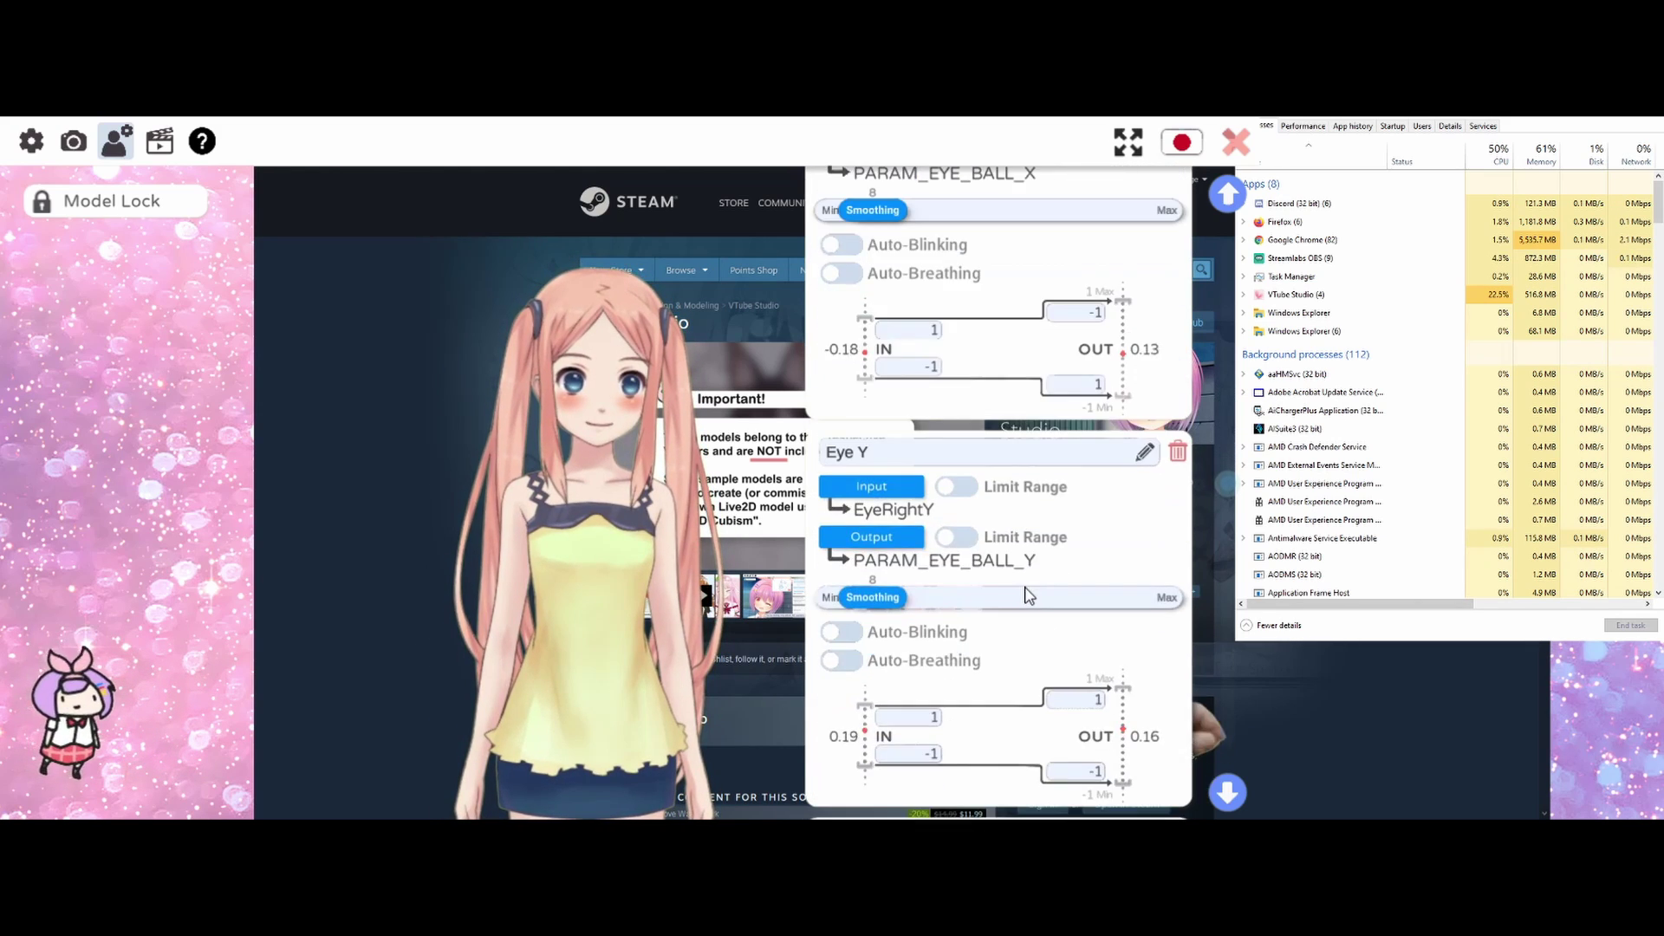
scroll(1028, 594, "down", 12)
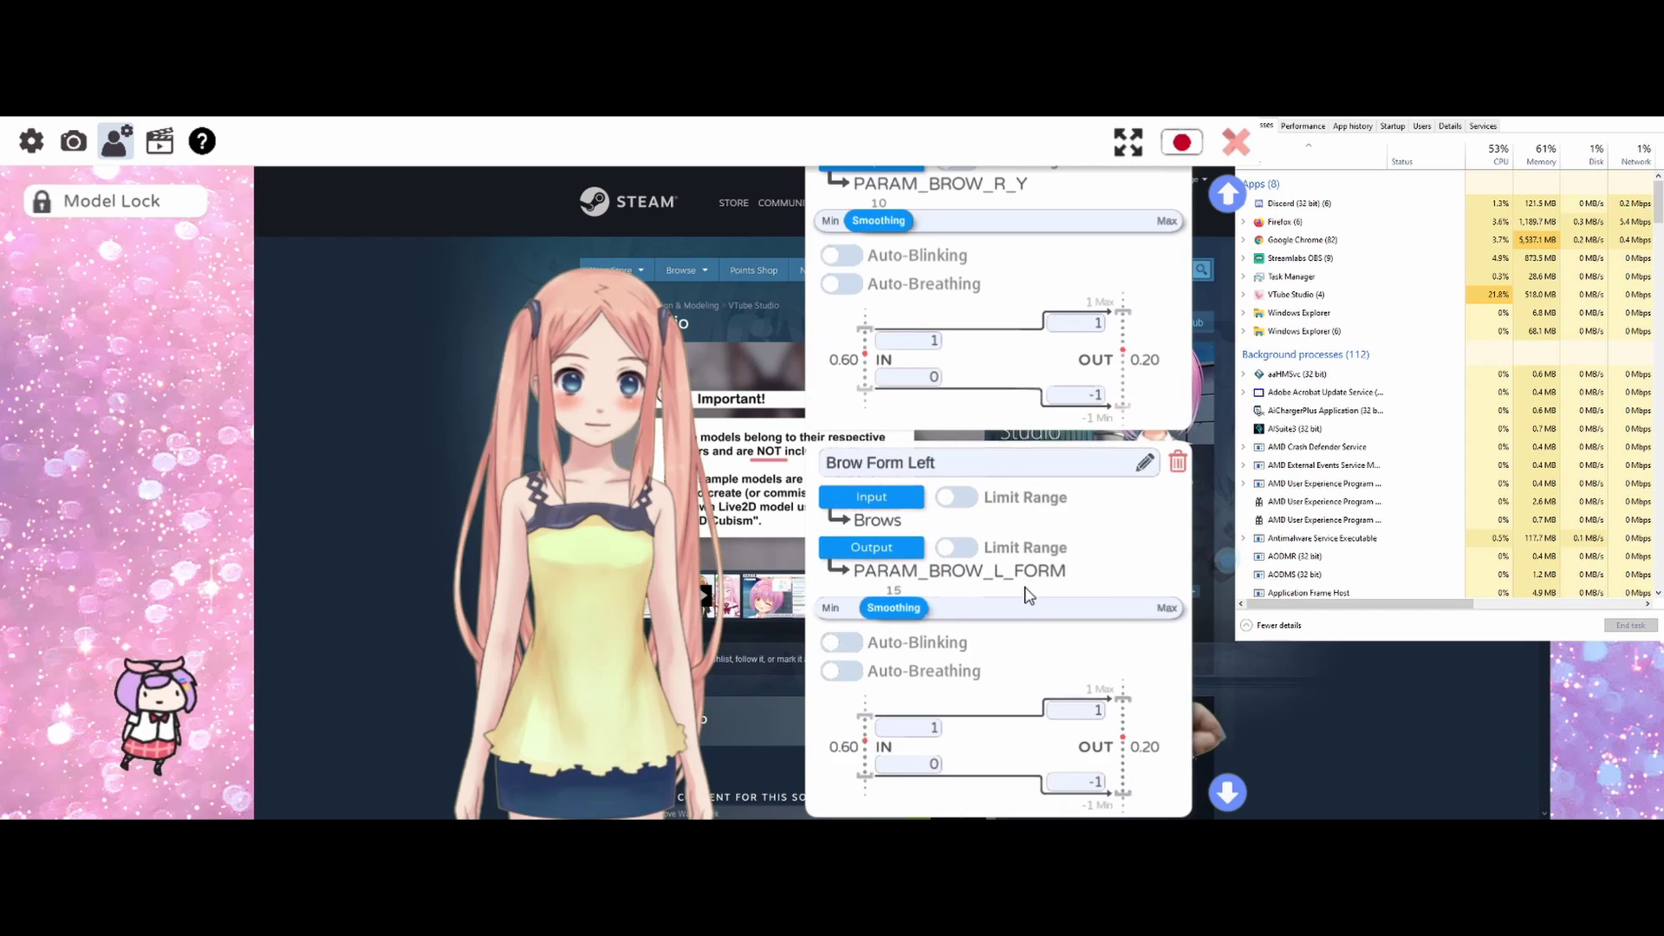
scroll(1025, 595, "down", 8)
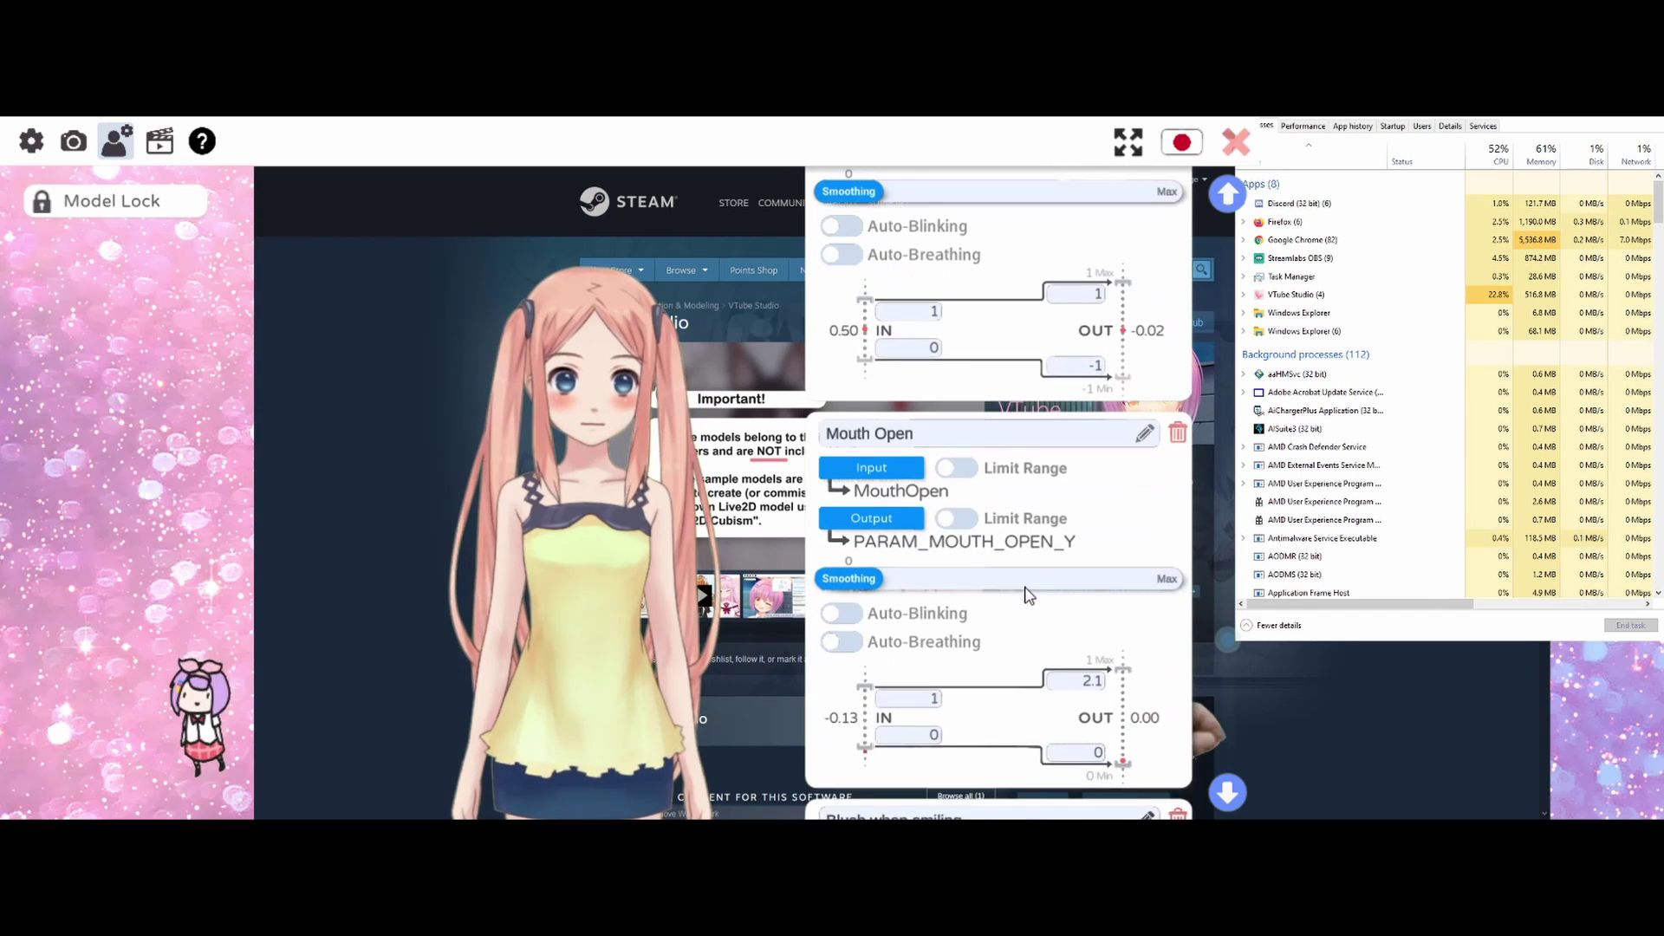
scroll(1028, 595, "down", 10)
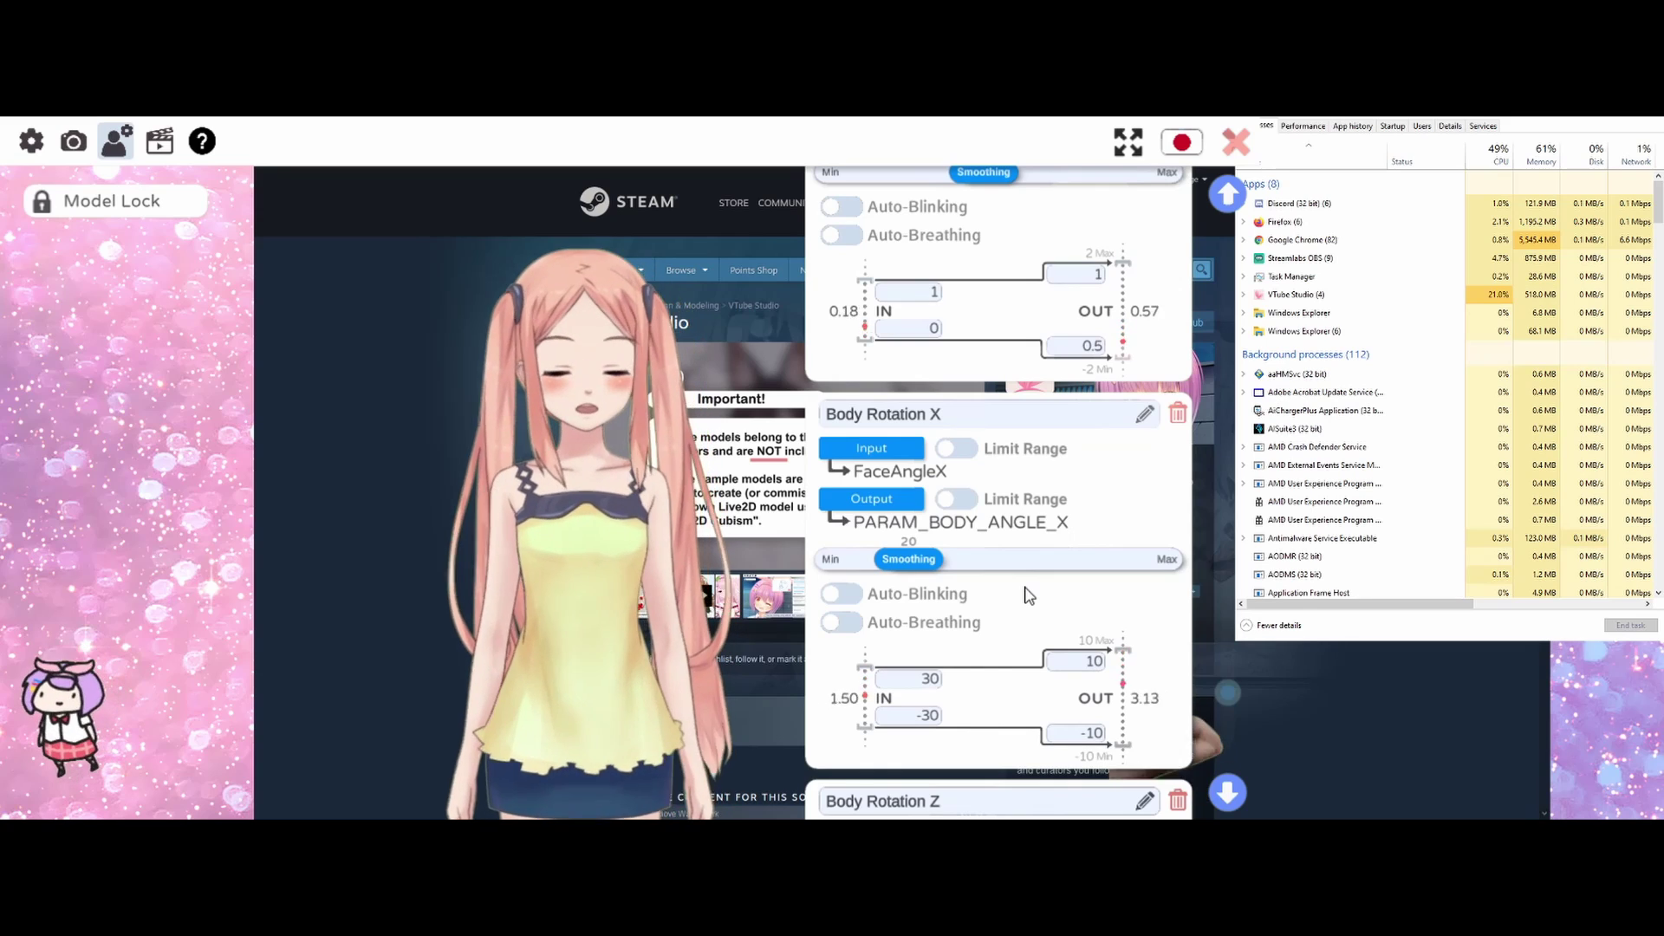
scroll(1028, 594, "down", 10)
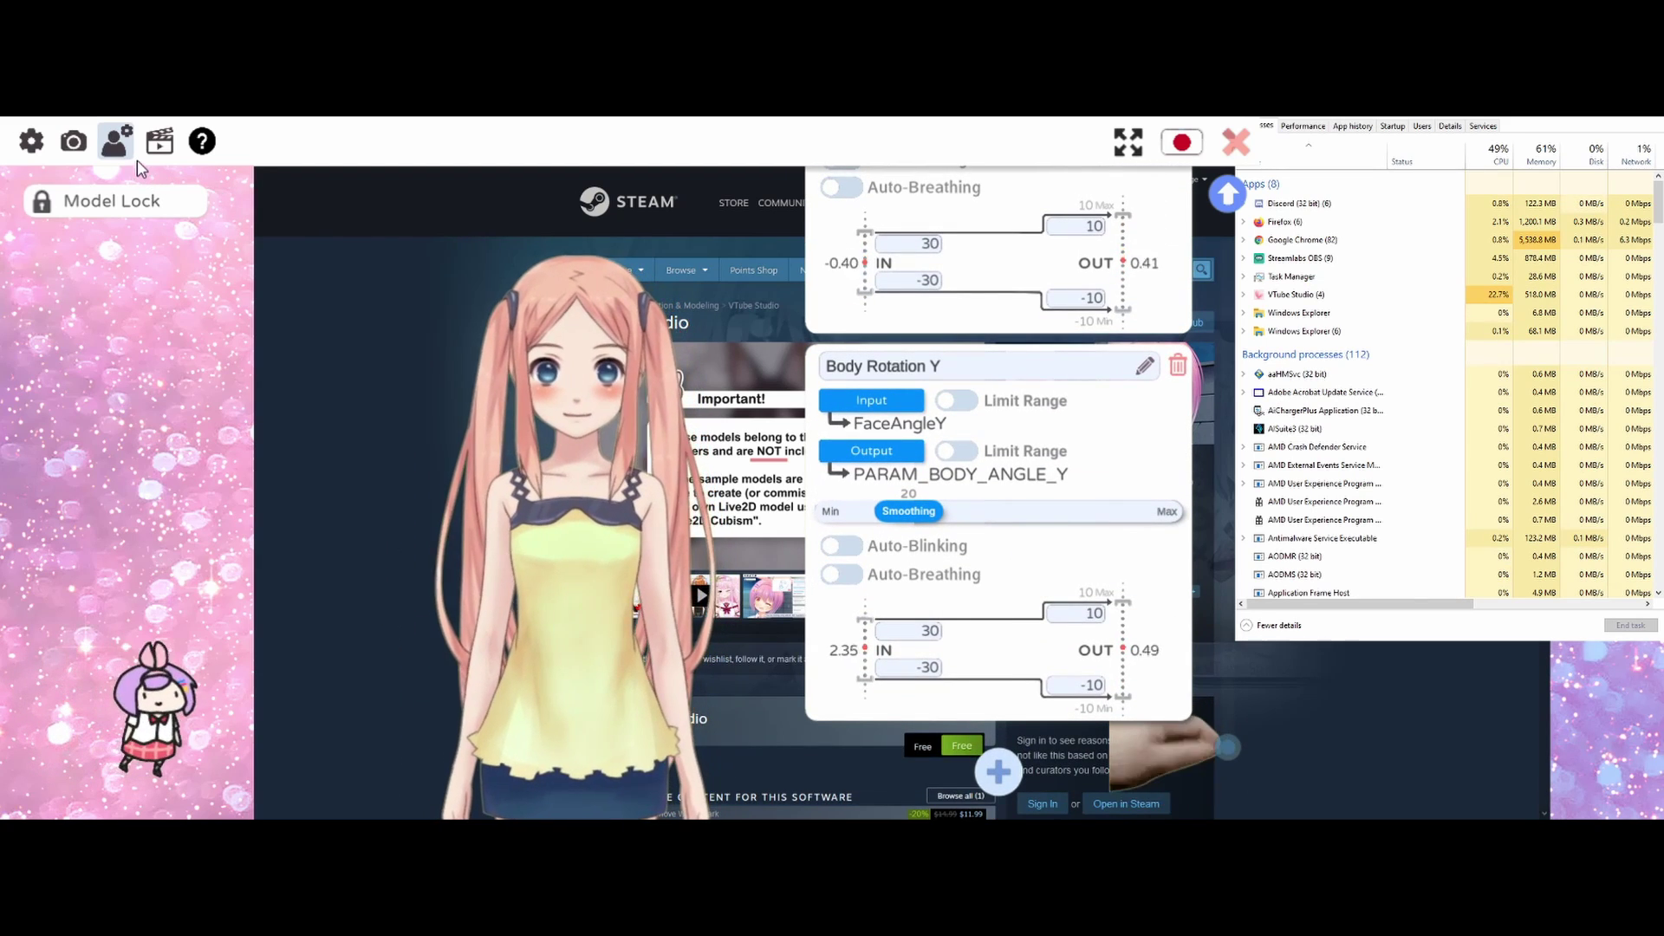
left_click(161, 144)
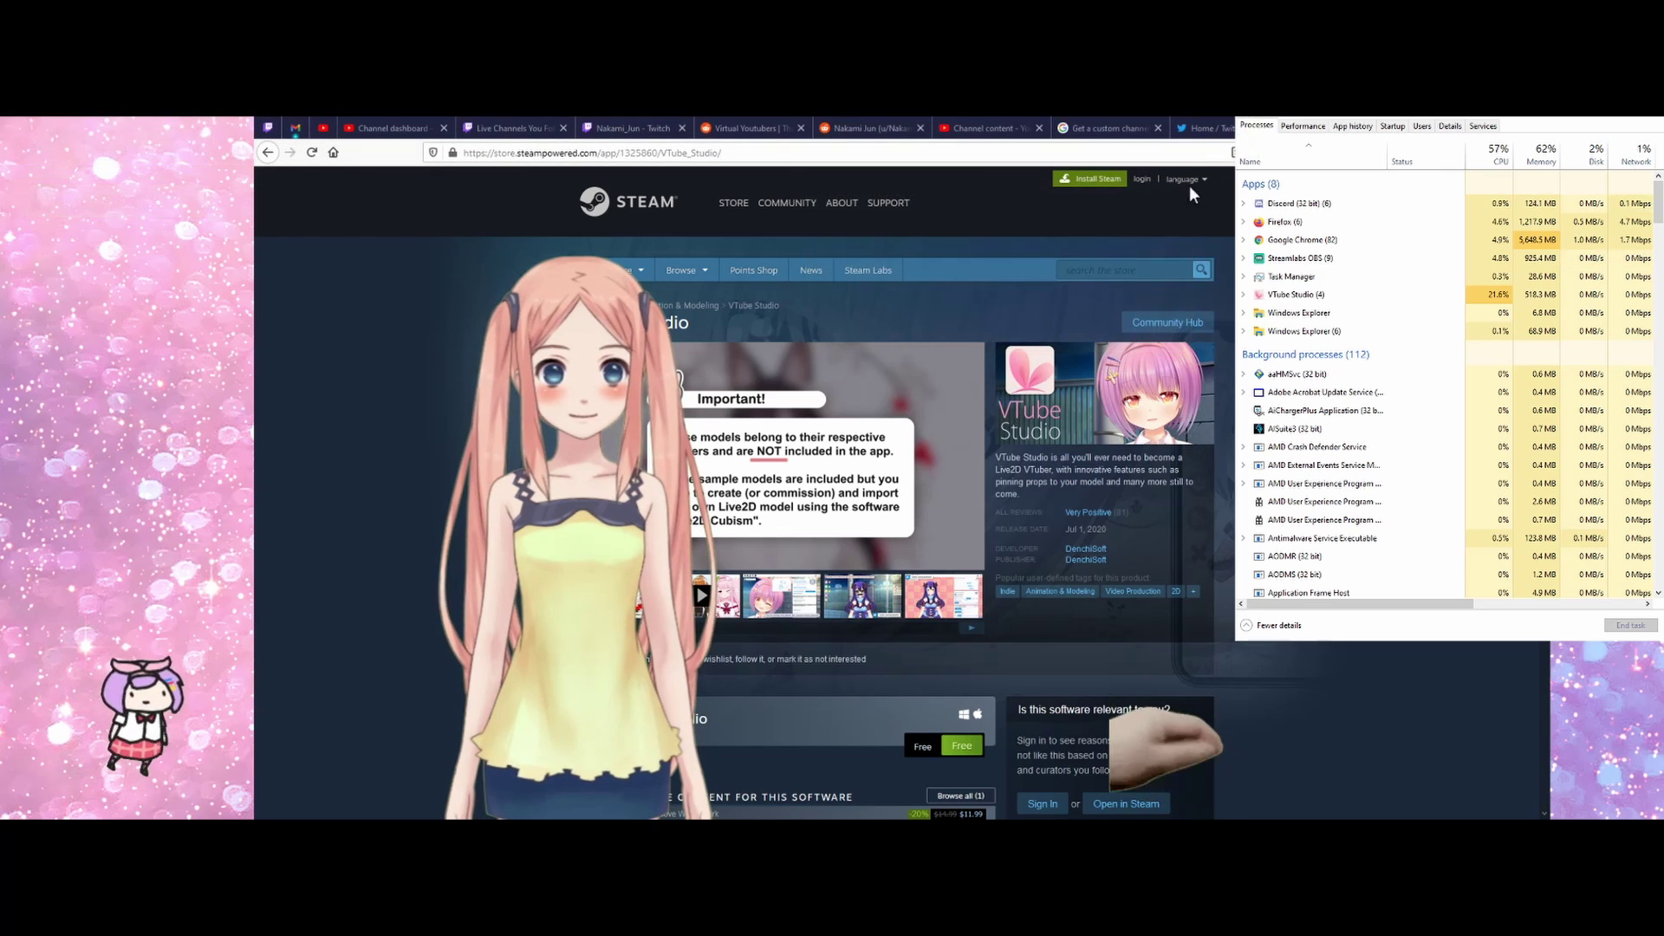
Bring back the main menu, toggle the lock on the scene items, and move the headpat hand to the scene's upper-left corner
double_click(284, 416)
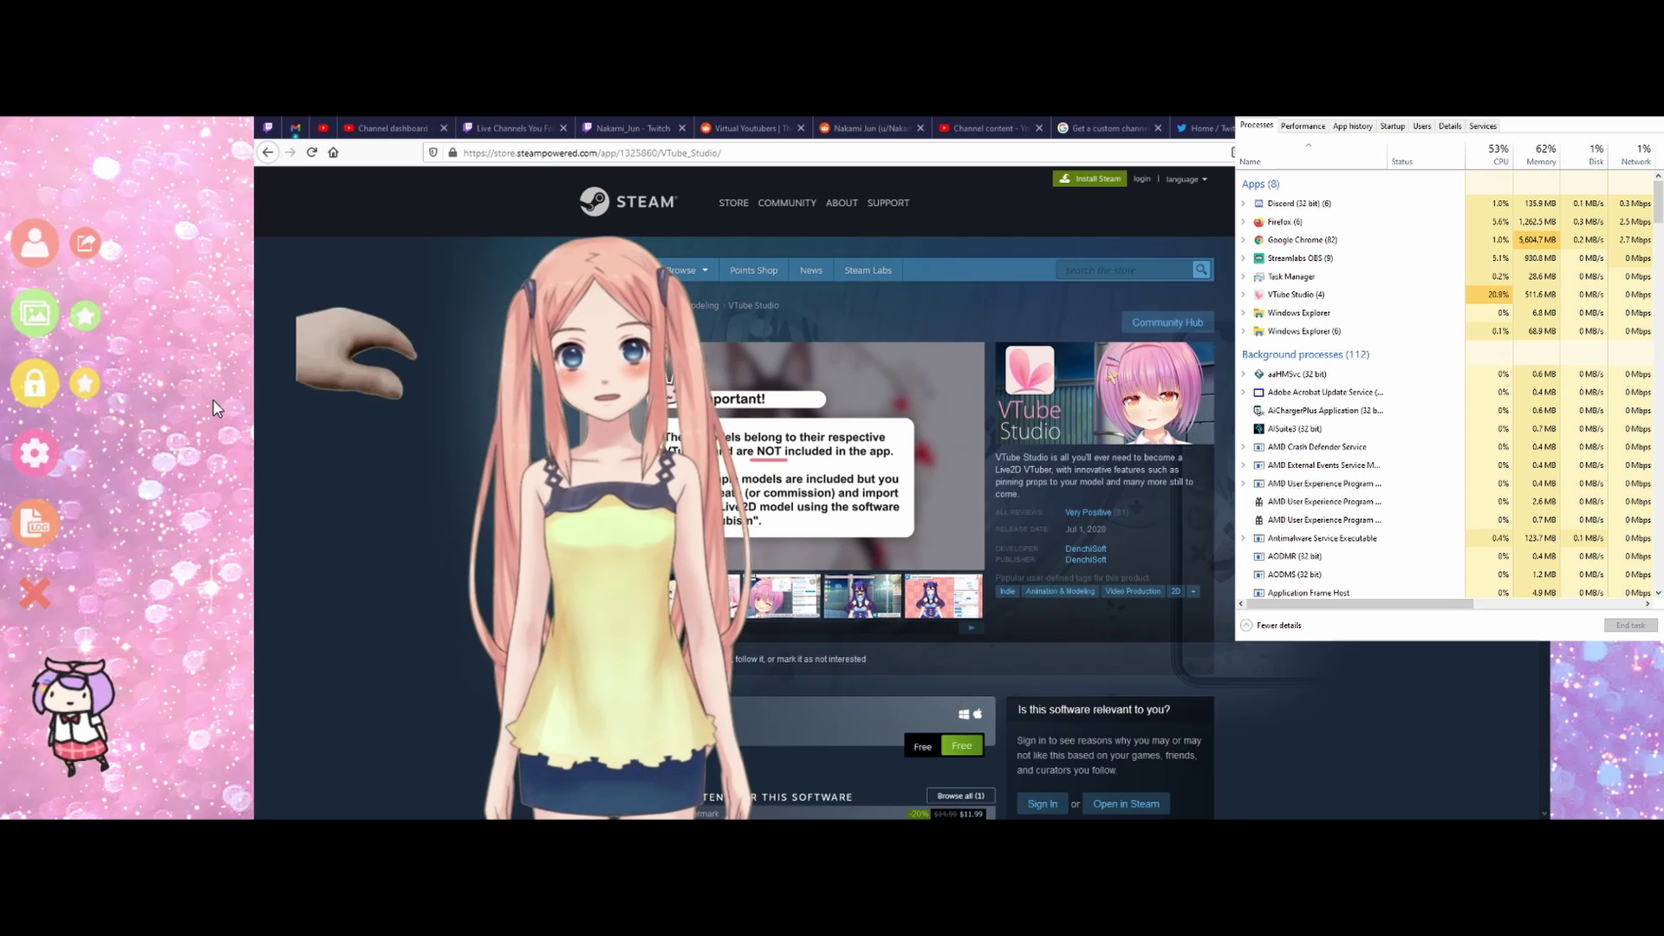
left_click(38, 394)
left_click(1153, 526)
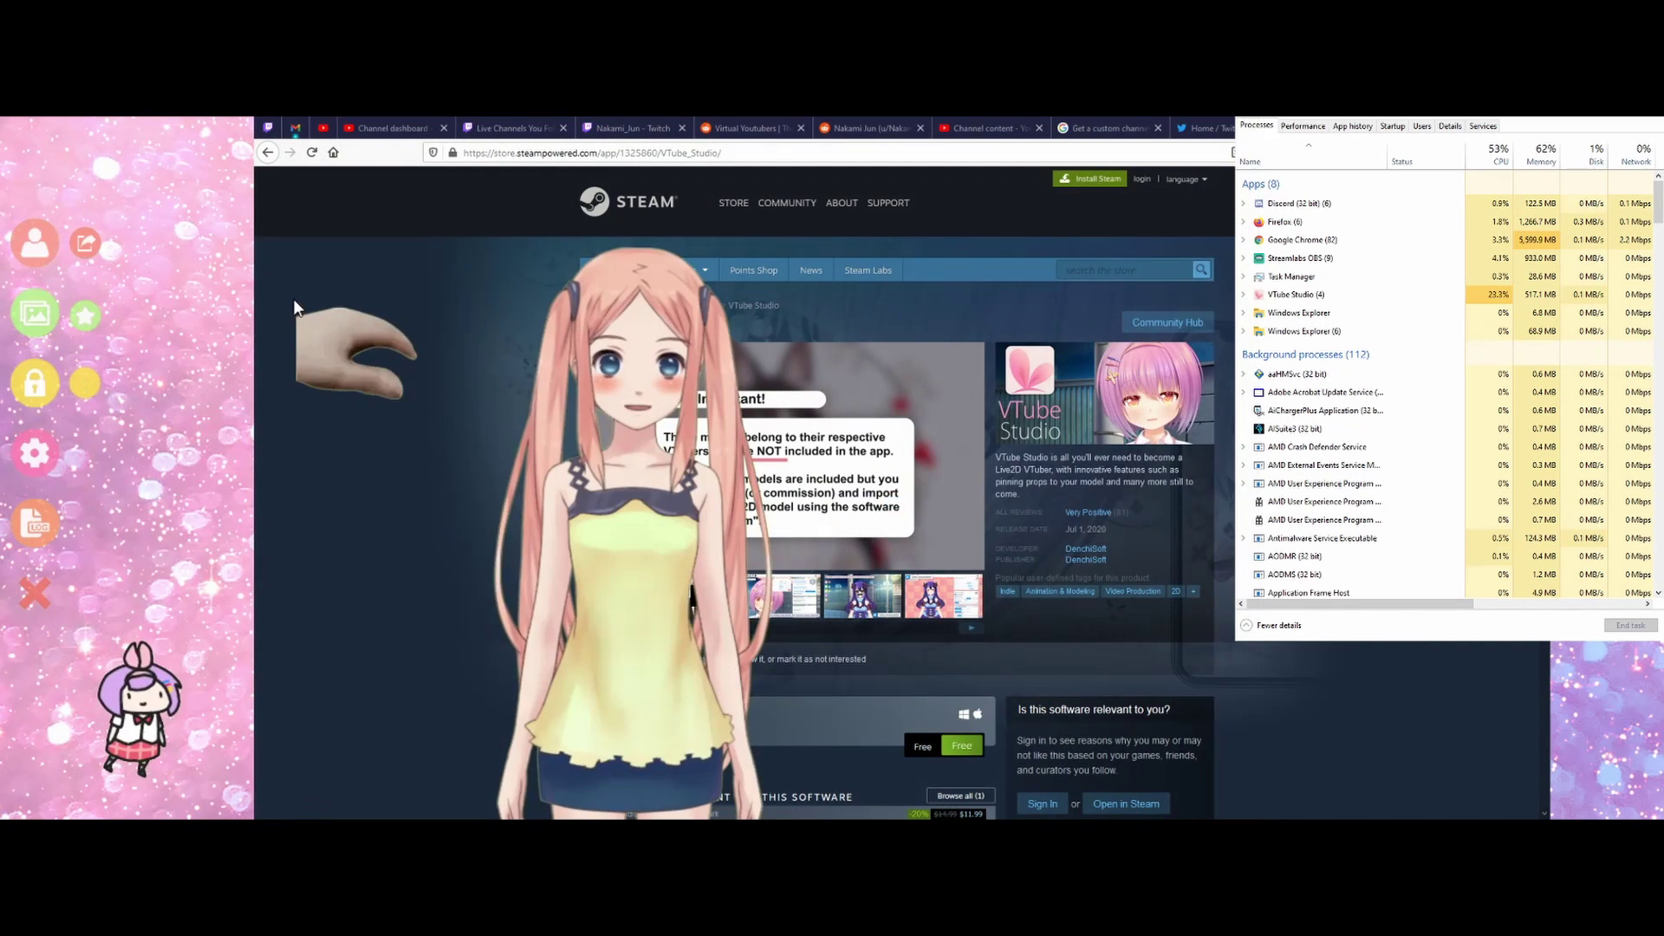
left_click(85, 382)
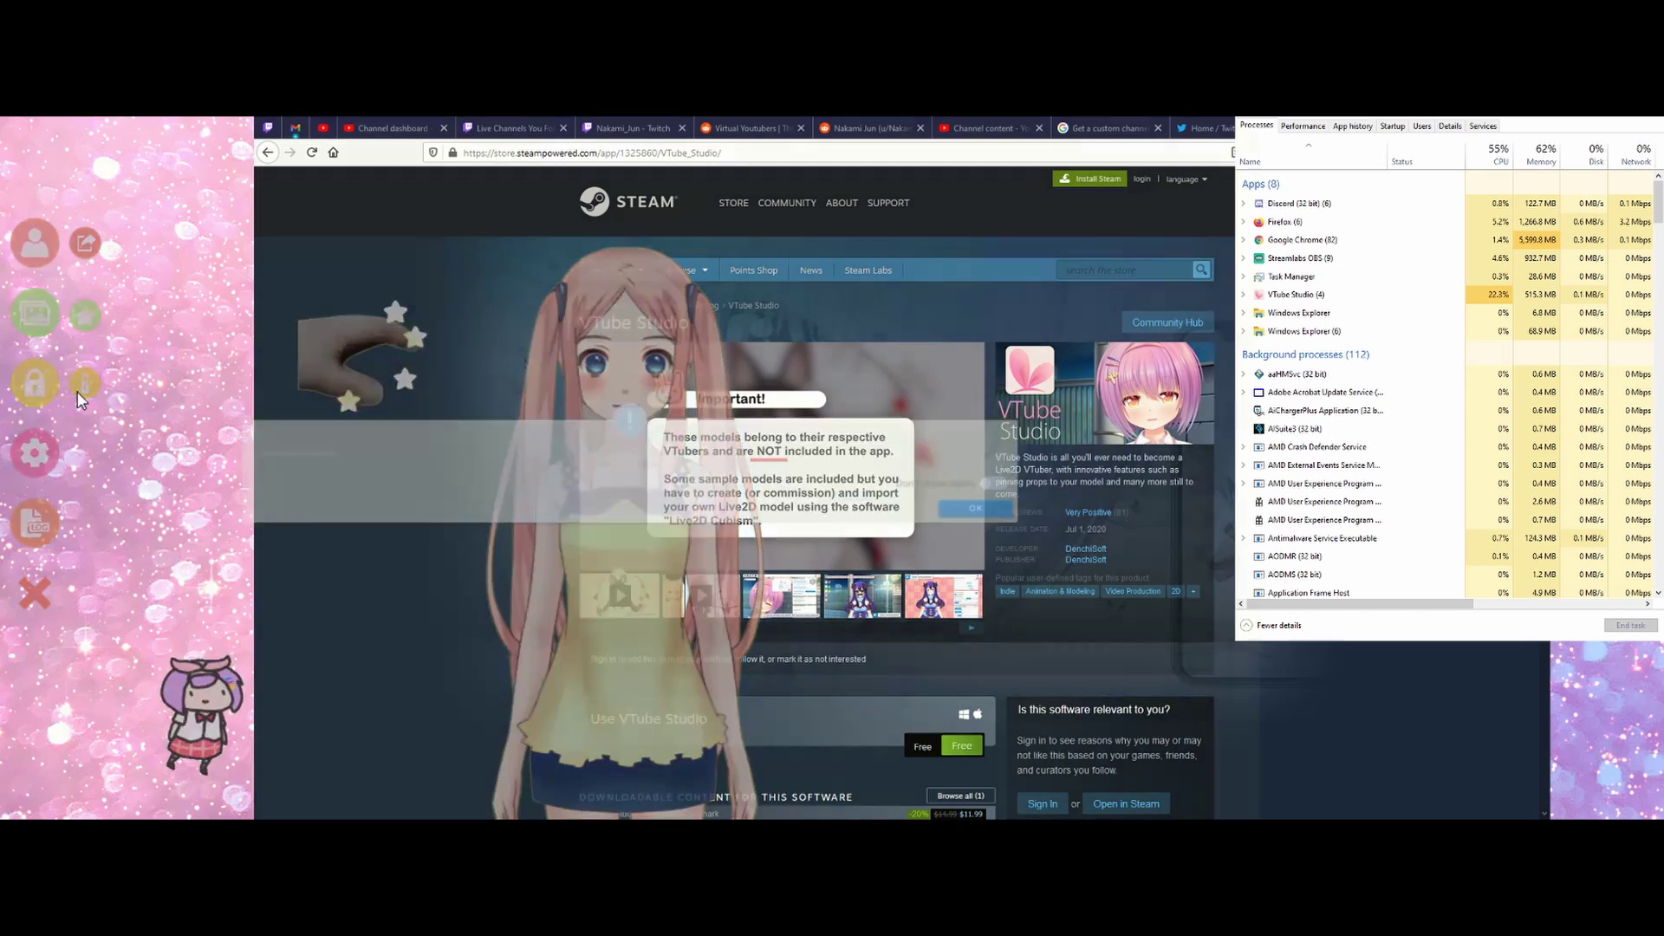
left_click(1126, 527)
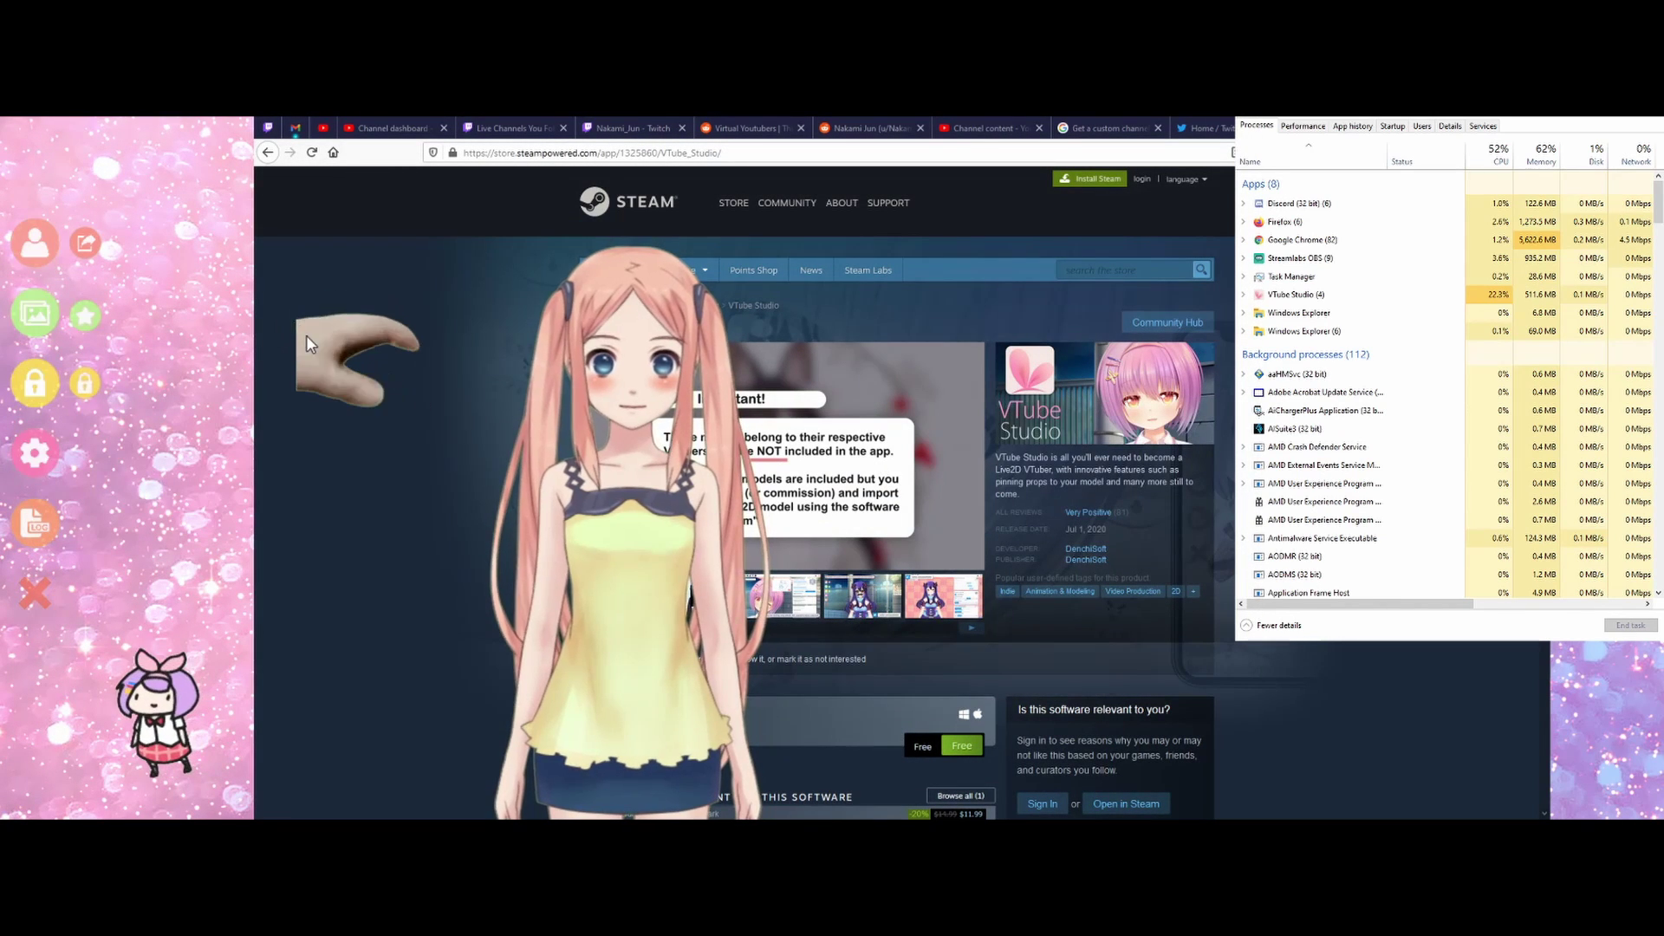
left_click_drag(237, 335, 45, 179)
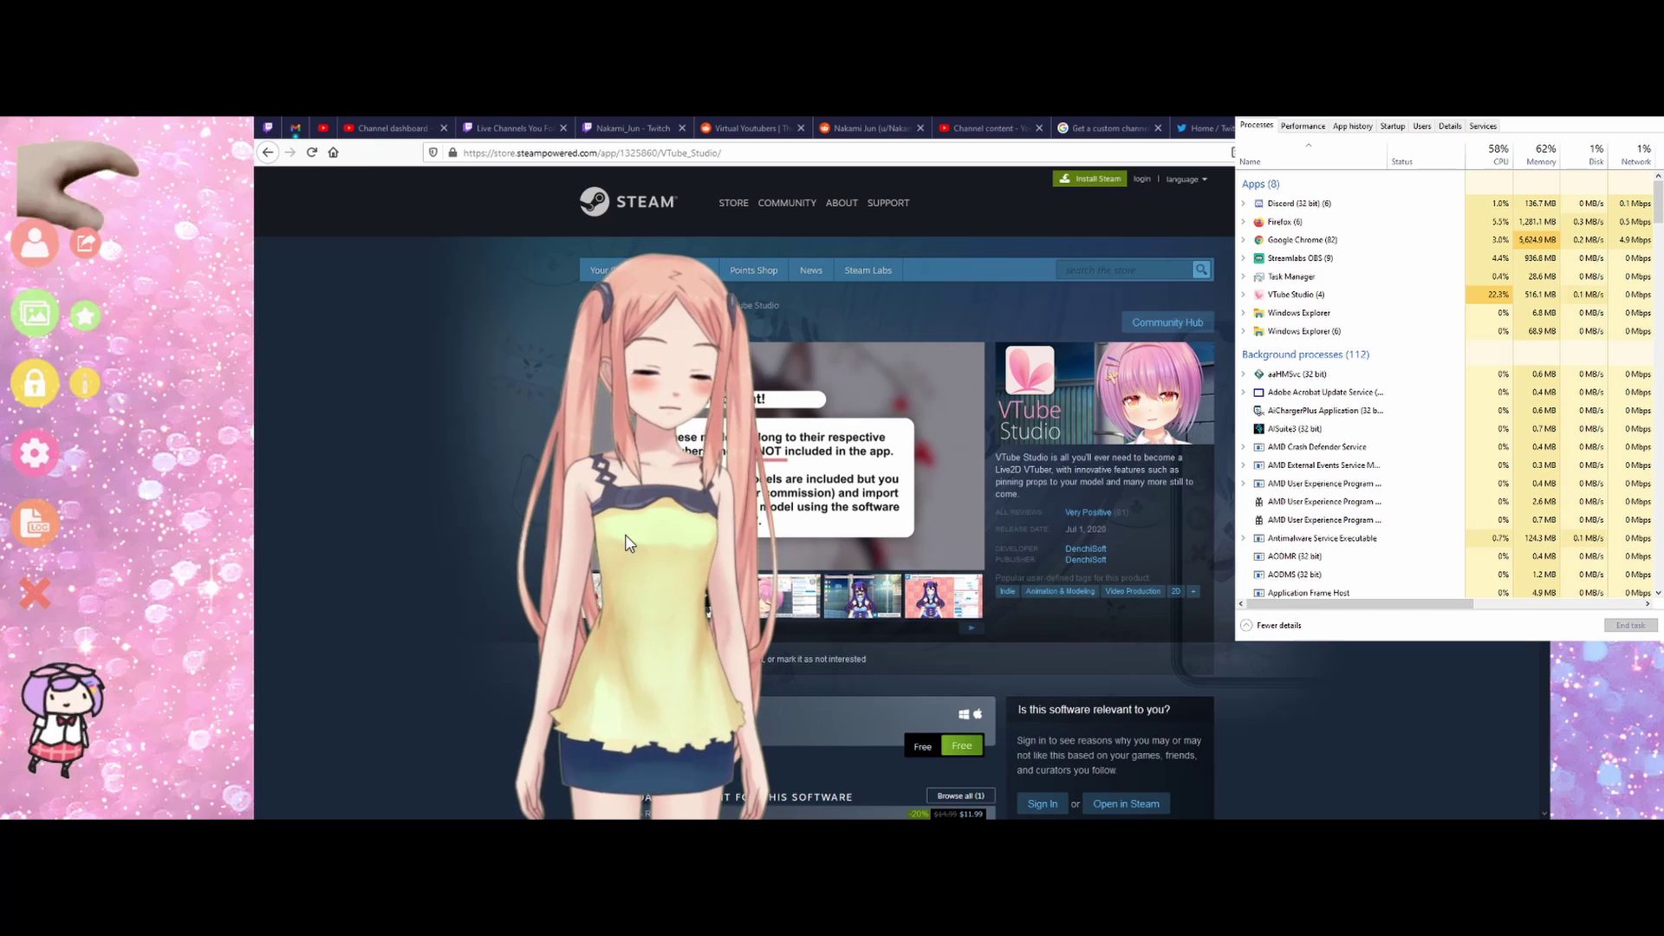